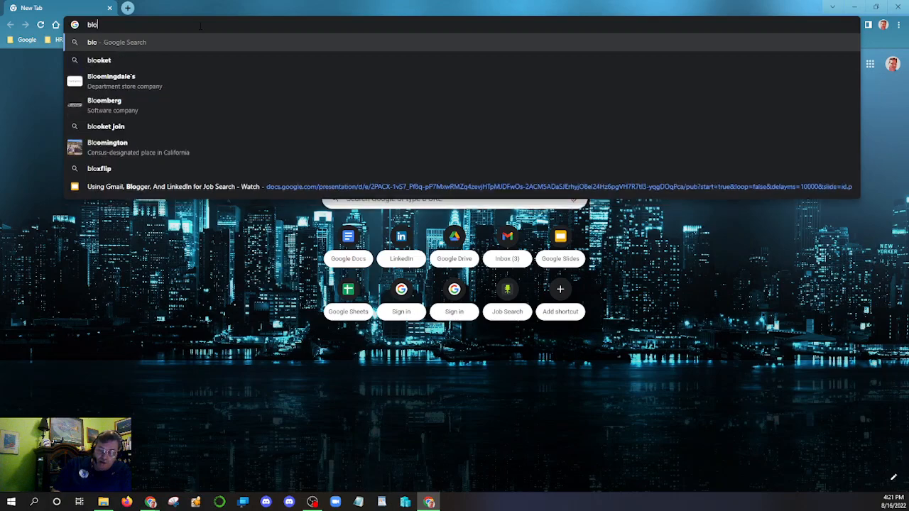
- Finish entering blogger.com in Chrome's address bar and load the Blogger landing page
{"action": "type", "text": "com"}
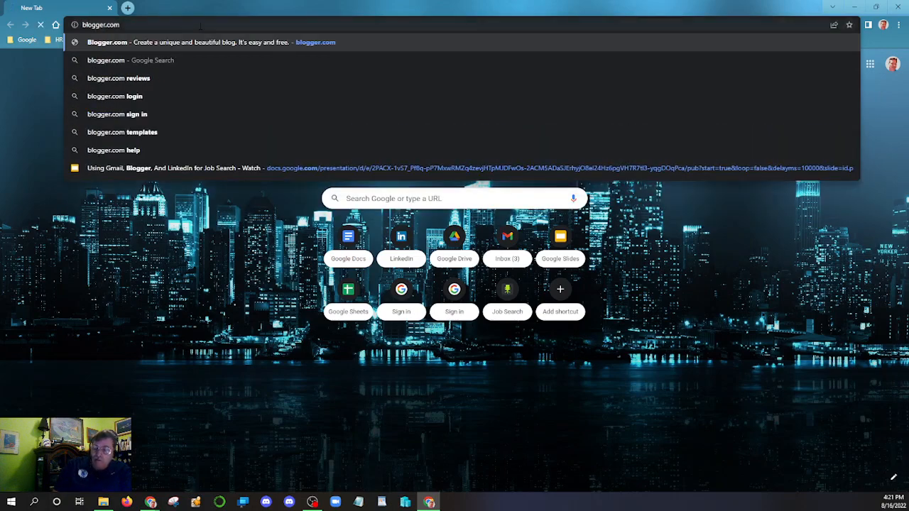
{"action": "key", "text": "Return"}
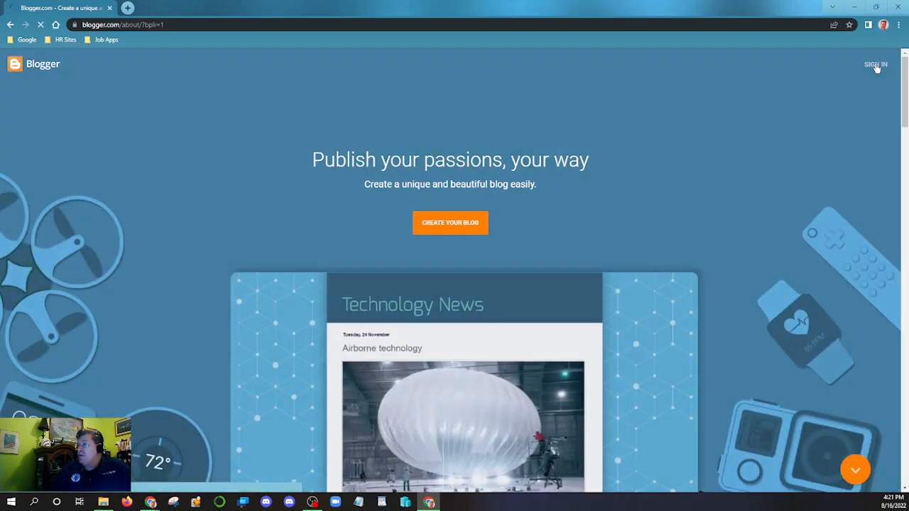
- Sign in to Blogger by choosing the existing Google account and entering its password
{"action": "left_click", "coordinate": [875, 65]}
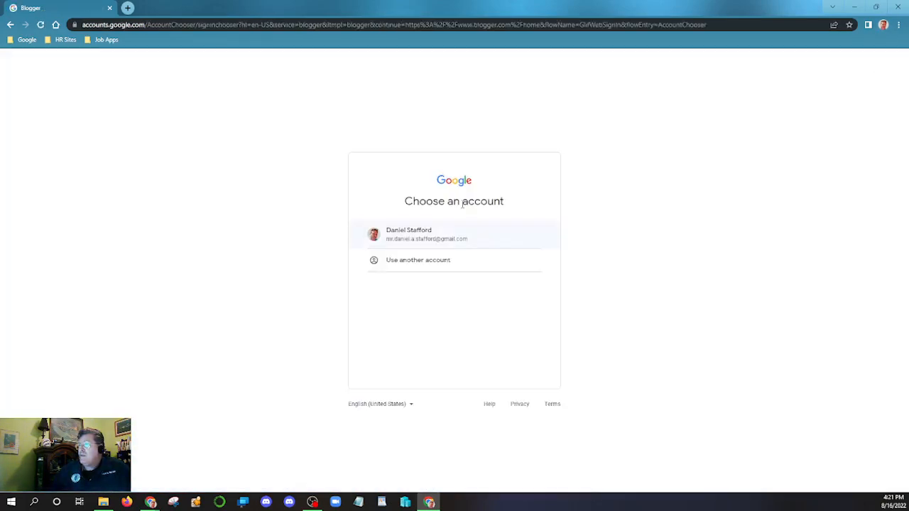
{"action": "left_click", "coordinate": [419, 242]}
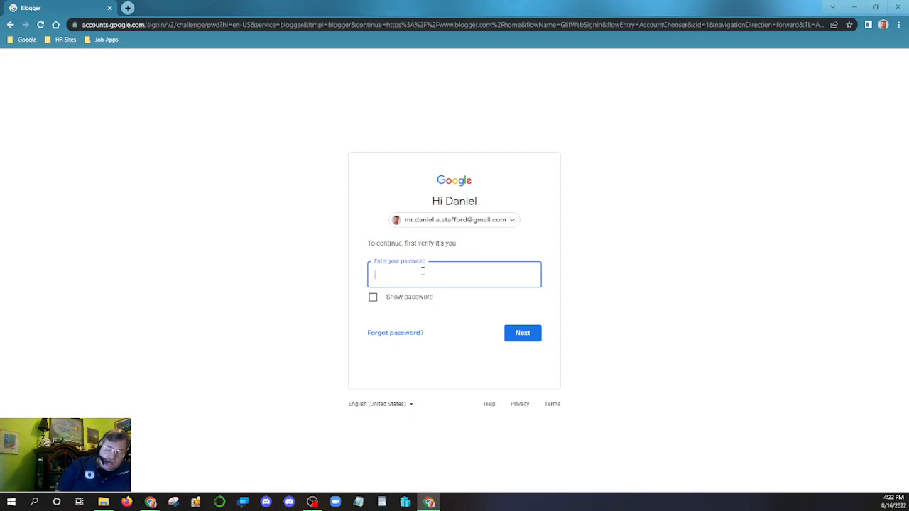
{"action": "type", "text": "********"}
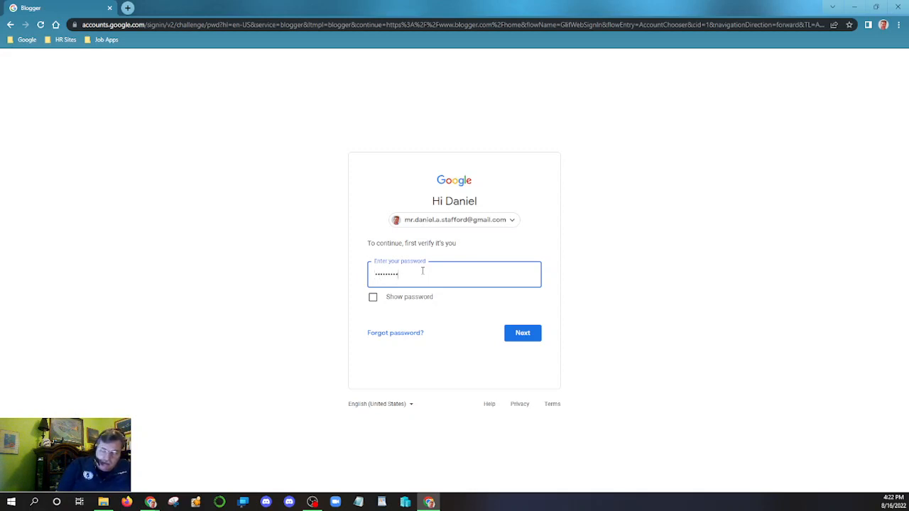
{"action": "type", "text": "*******"}
{"action": "key", "text": "Return"}
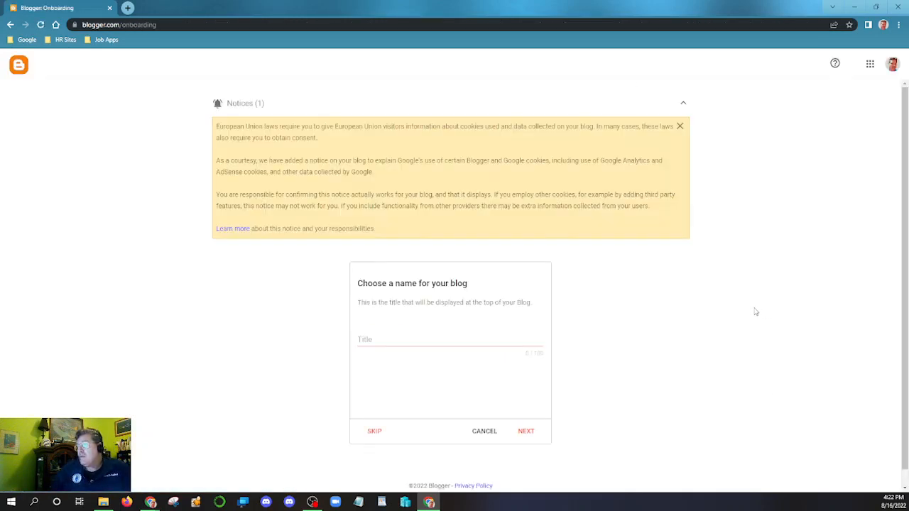
- Title the blog with the owner's full name plus '- IT Technician', dismiss the cookie notice, and continue
{"action": "left_click", "coordinate": [381, 339]}
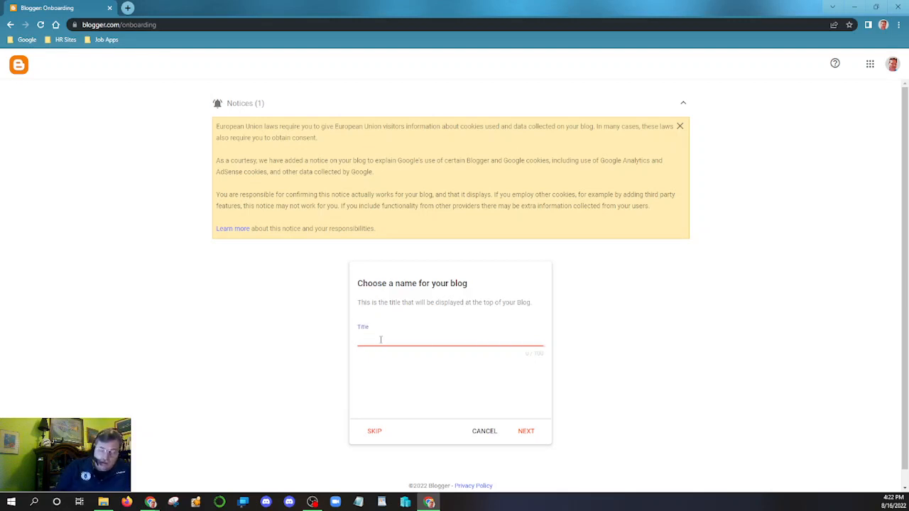
{"action": "type", "text": "Mr. Daniel"}
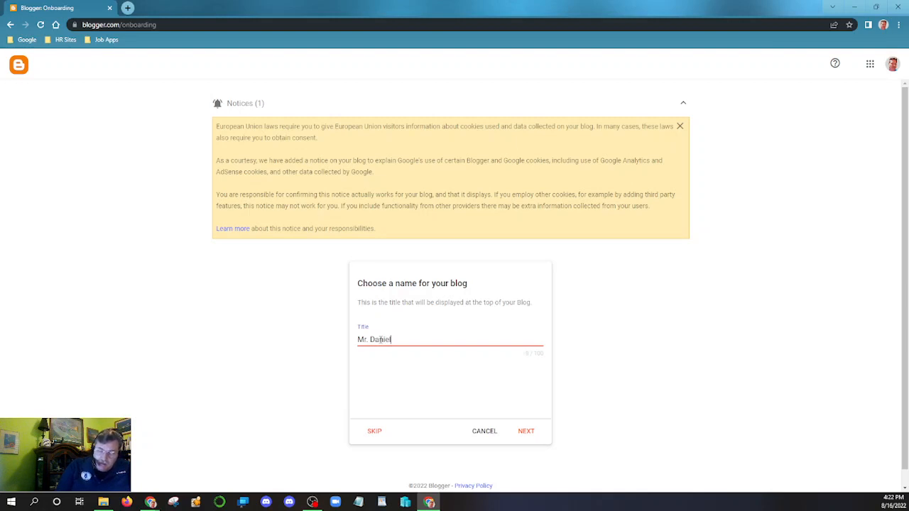
{"action": "type", "text": " A. Stafford"}
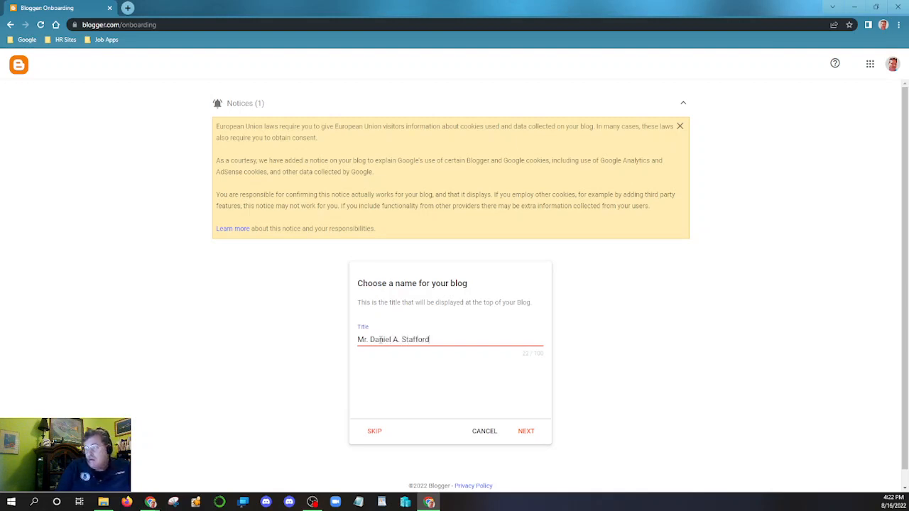
{"action": "type", "text": " - I"}
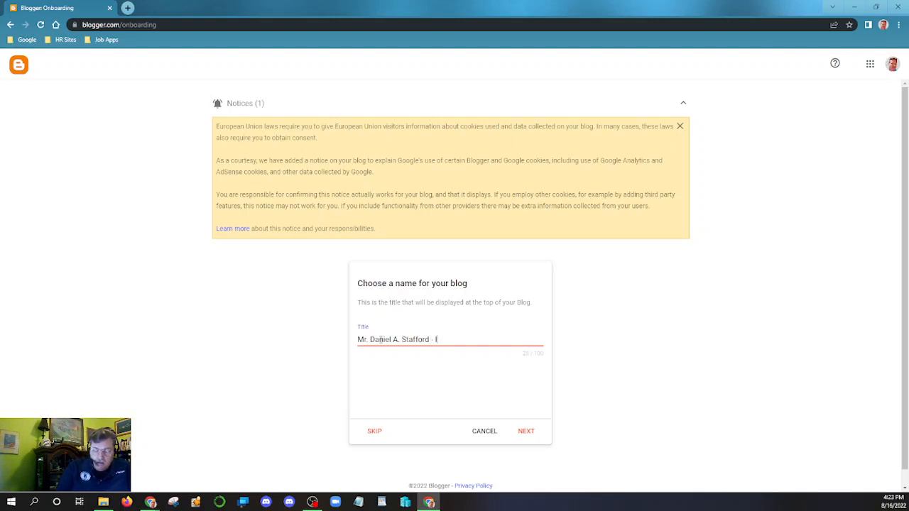
{"action": "type", "text": "T Tec"}
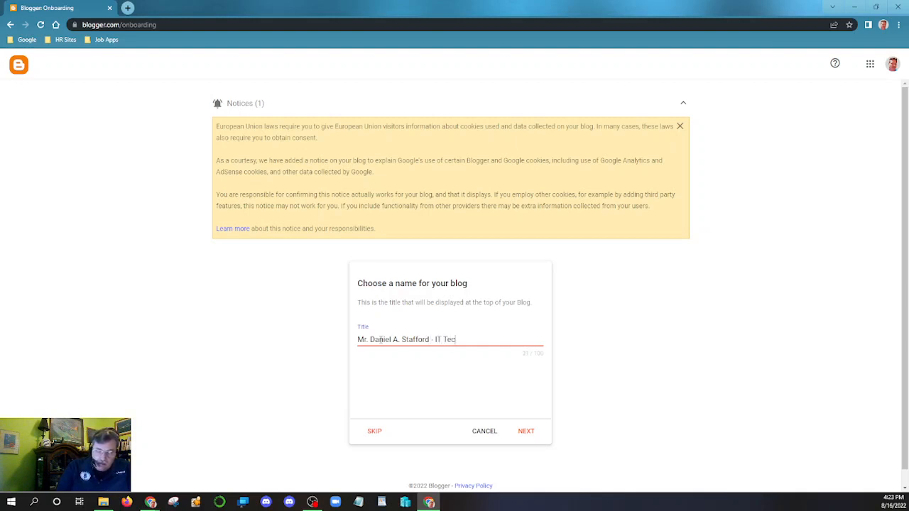
{"action": "type", "text": "hnician"}
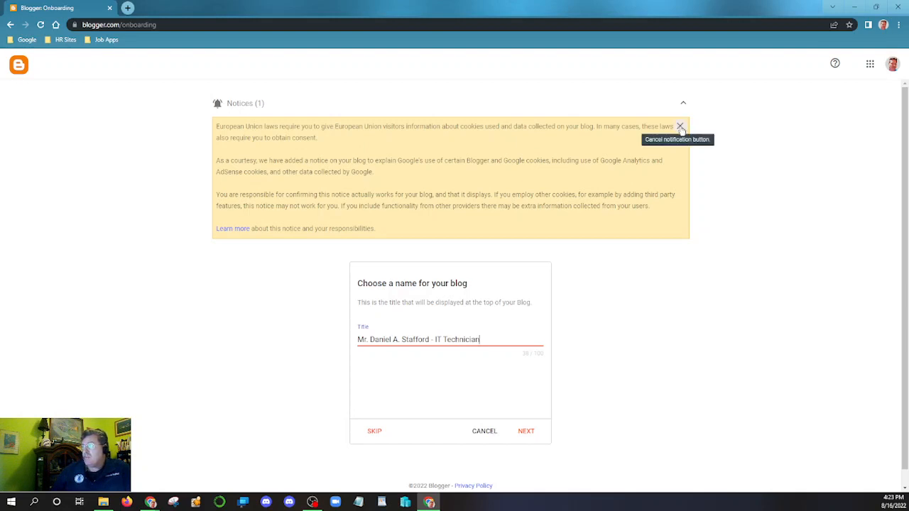
{"action": "left_click", "coordinate": [680, 127]}
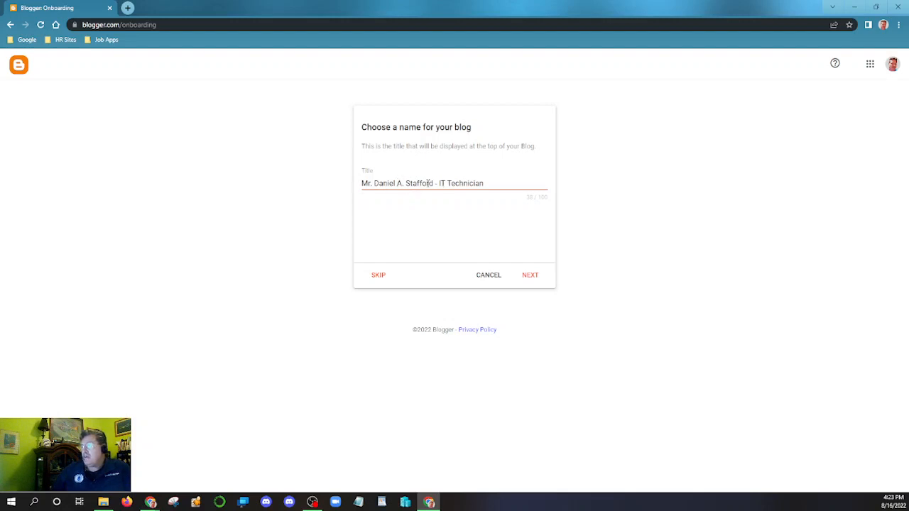
{"action": "left_click", "coordinate": [532, 276]}
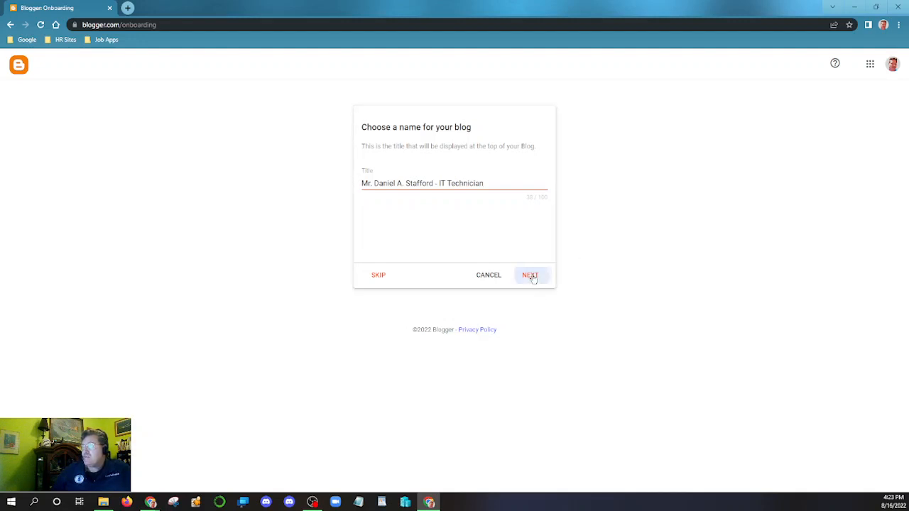
- Enter the owner's name as the blog address, deleting its periods so it validates
{"action": "left_click", "coordinate": [465, 184]}
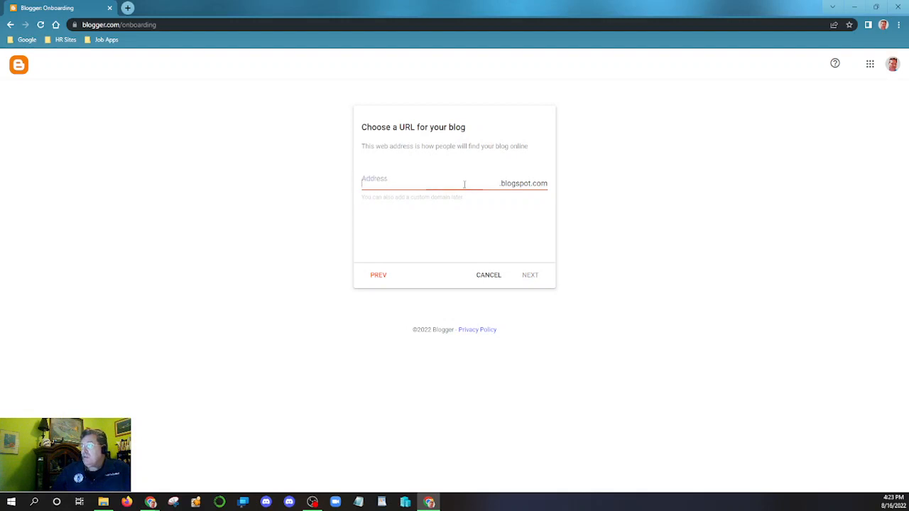
{"action": "type", "text": "m"}
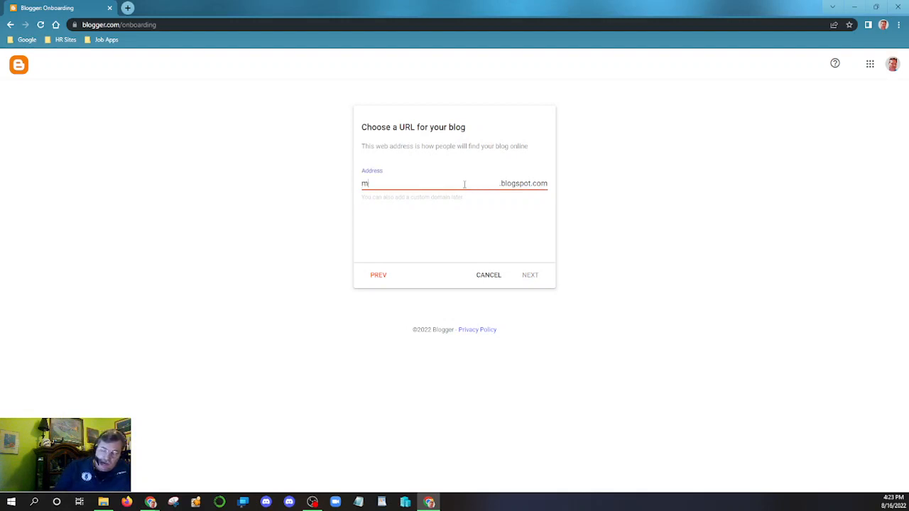
{"action": "type", "text": "r.da"}
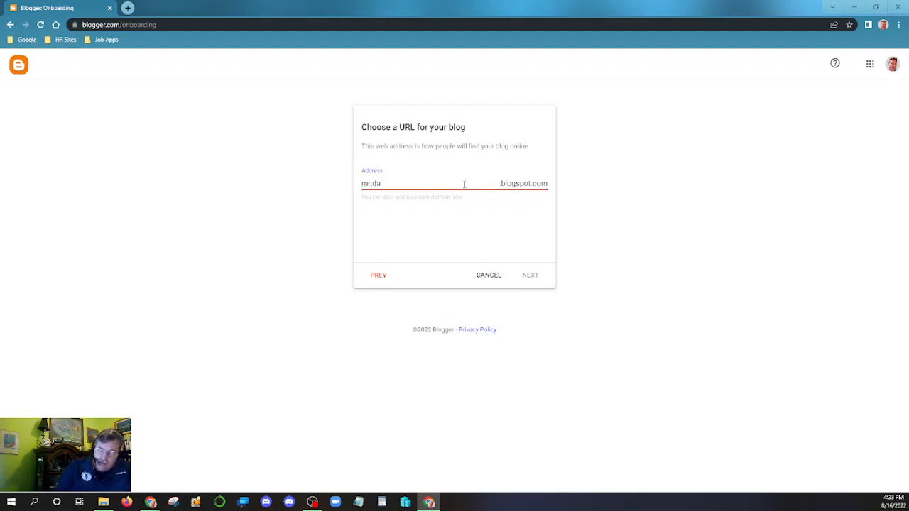
{"action": "type", "text": "niel"}
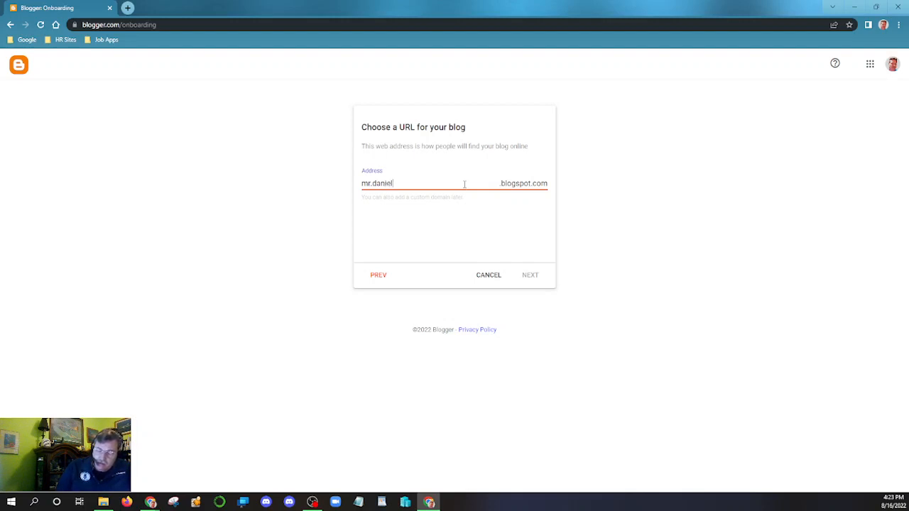
{"action": "type", "text": ".a.st"}
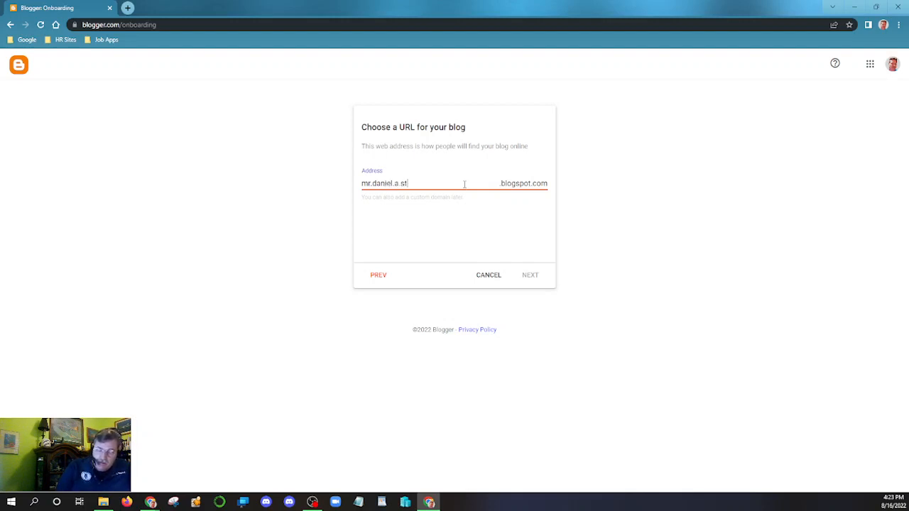
{"action": "type", "text": "afford"}
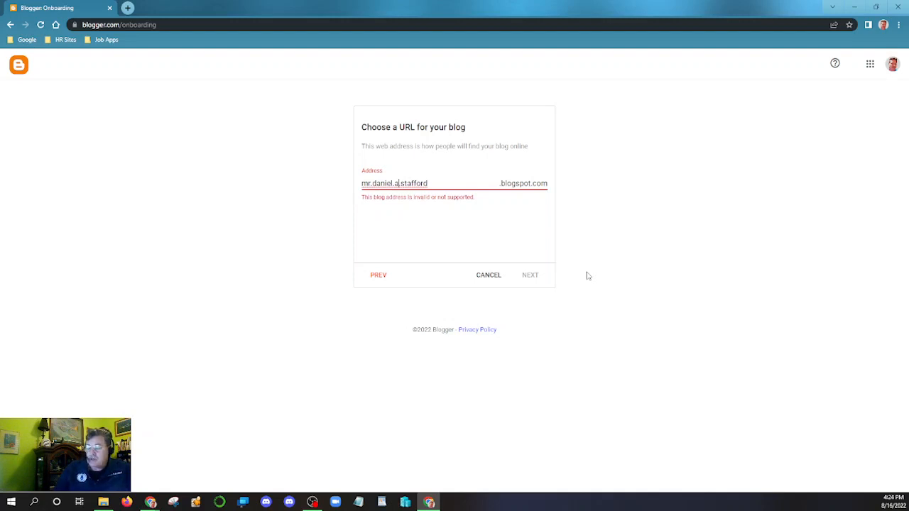
{"action": "key", "text": "BackSpace"}
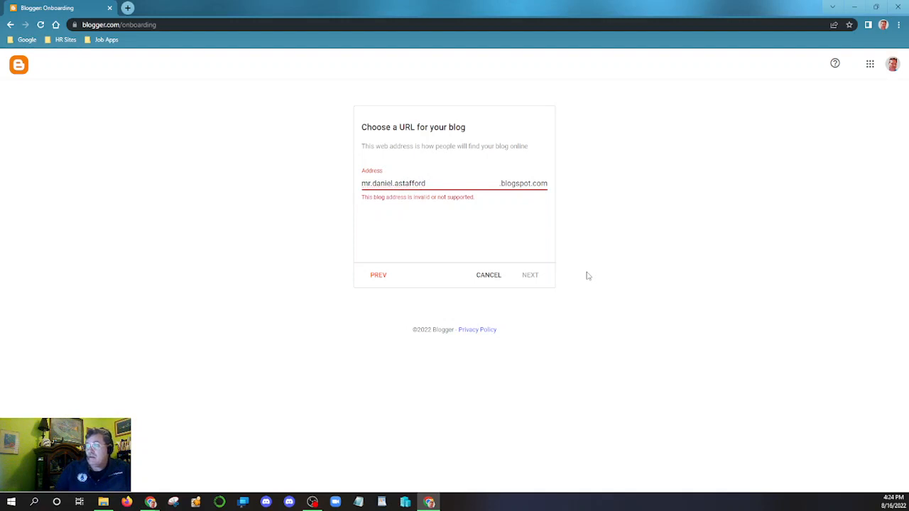
{"action": "key", "text": "BackSpace"}
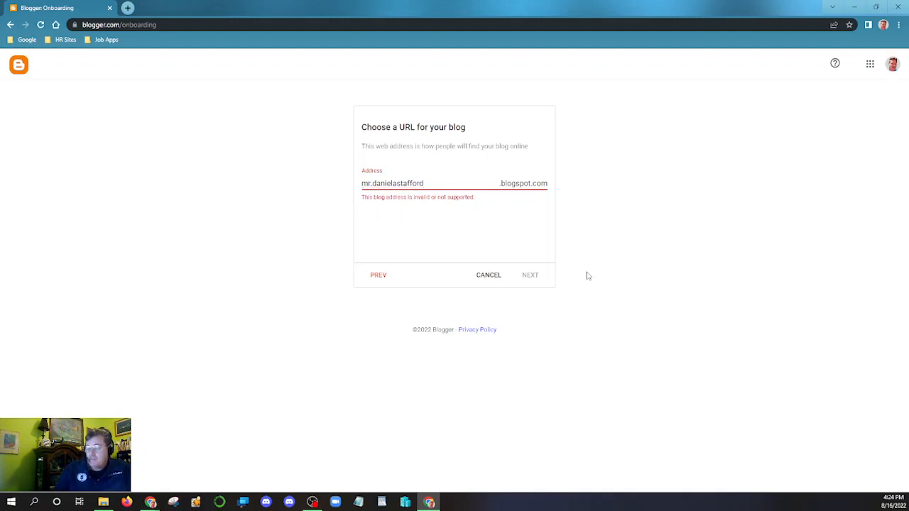
{"action": "key", "text": "Left"}
{"action": "key", "text": "Left"}
{"action": "key", "text": "Left"}
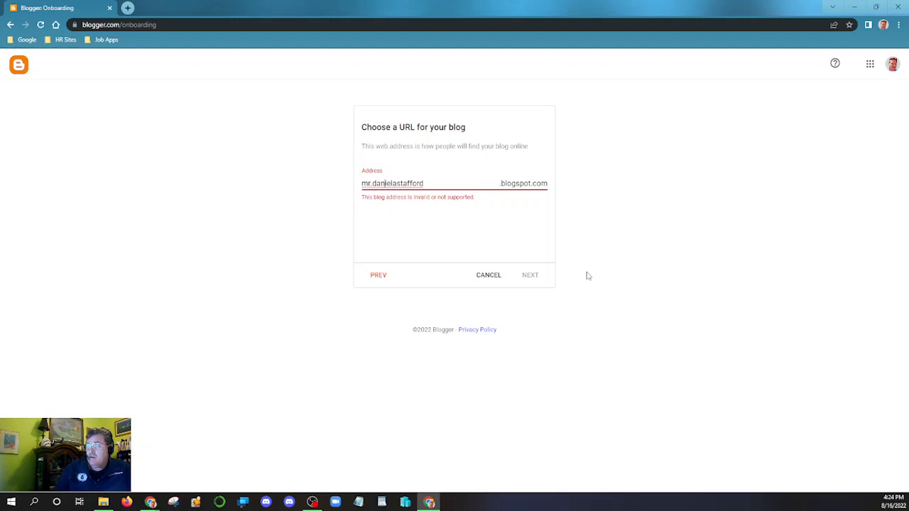
{"action": "key", "text": "BackSpace"}
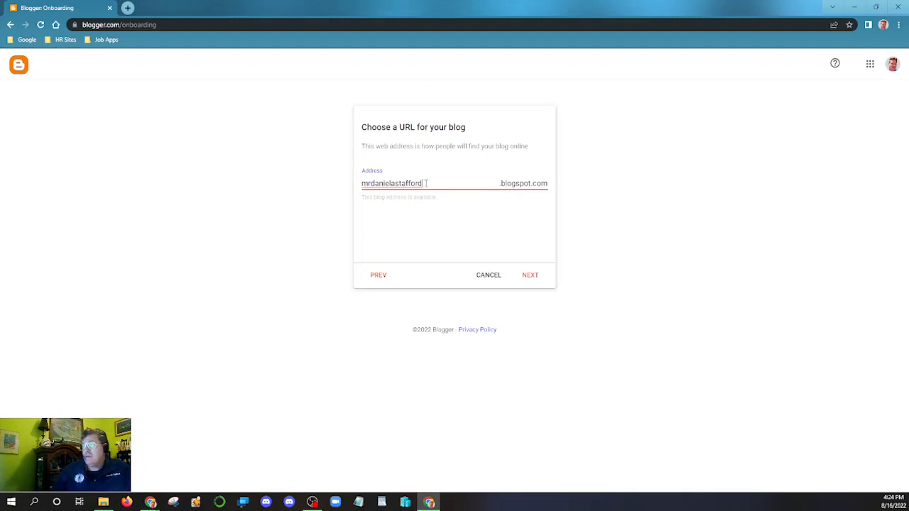
{"action": "left_click_drag", "start_coordinate": [423, 183], "coordinate": [331, 186]}
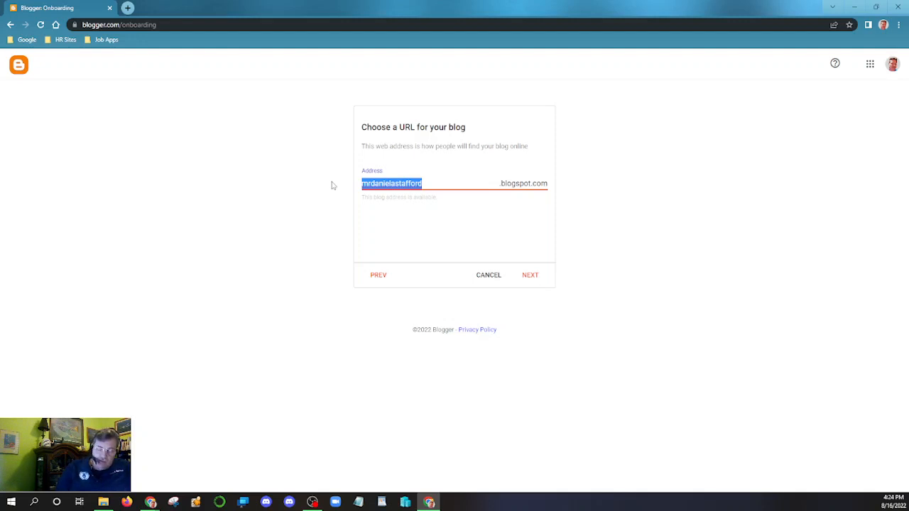
- Rework the blog address to end in '-ITtechnician' with a hyphen separator, then continue
{"action": "type", "text": "dstaffo"}
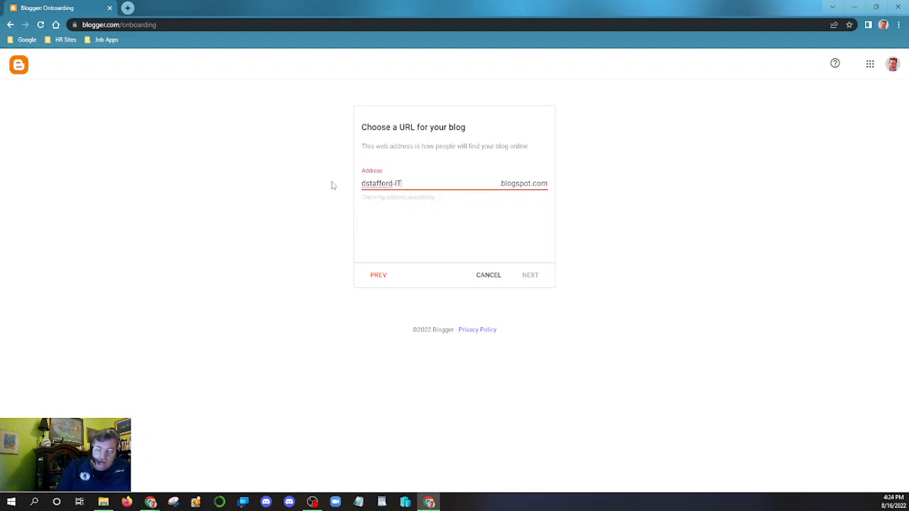
{"action": "type", "text": "h"}
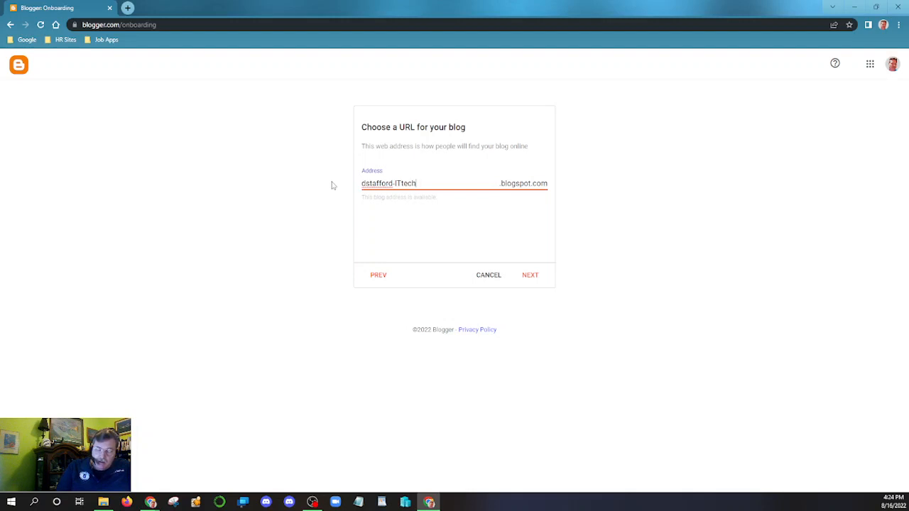
{"action": "type", "text": "nician"}
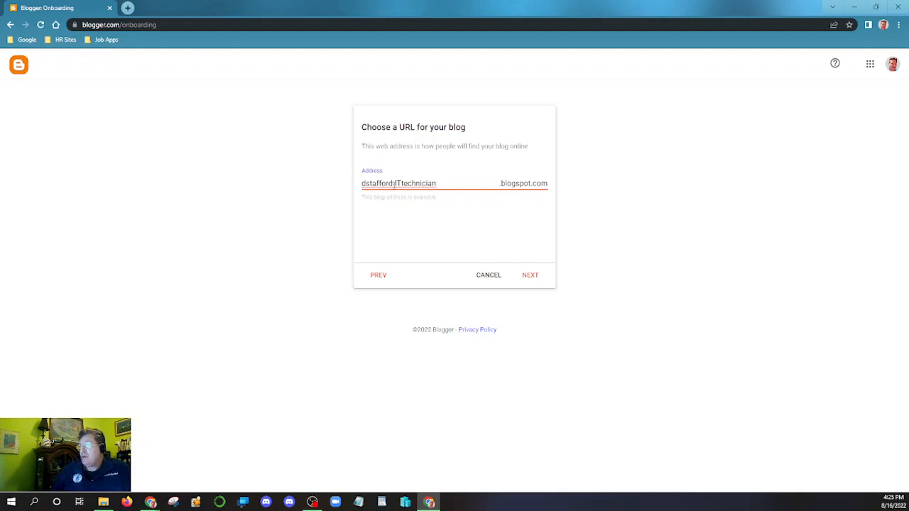
{"action": "key", "text": "Delete"}
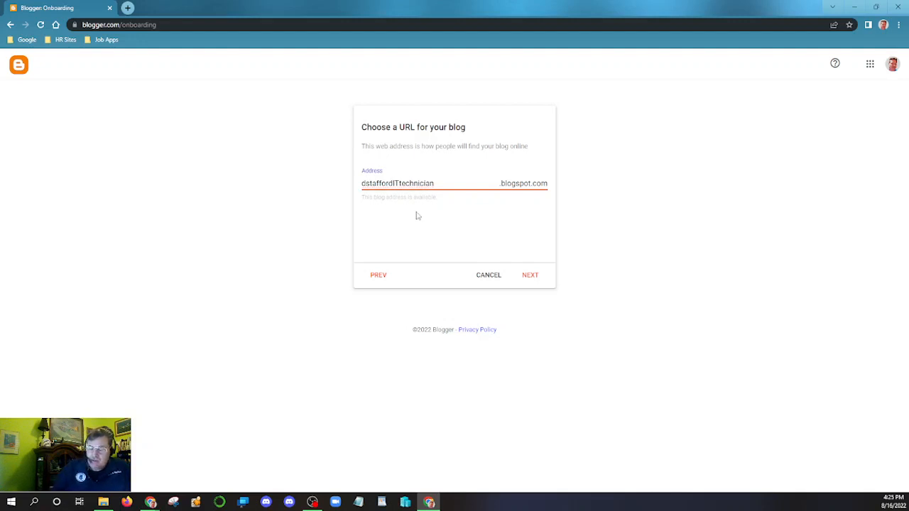
{"action": "type", "text": "."}
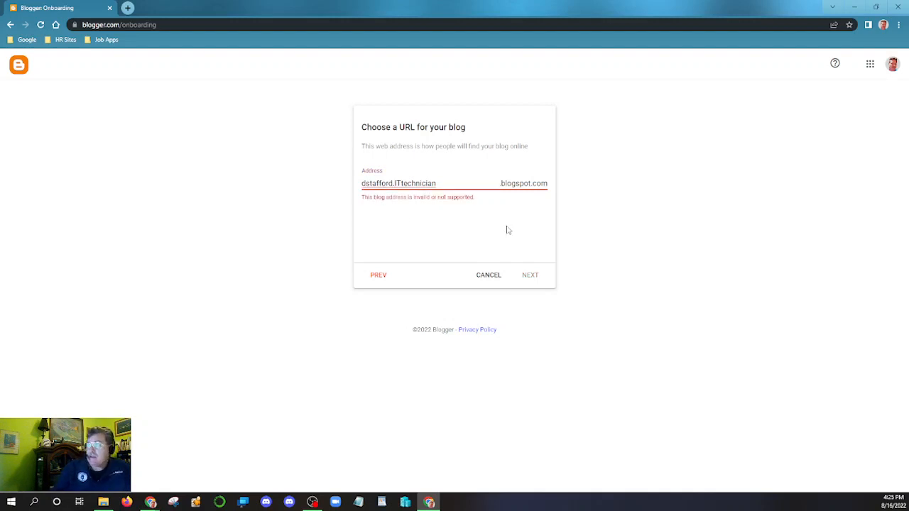
{"action": "key", "text": "BackSpace"}
{"action": "type", "text": "-"}
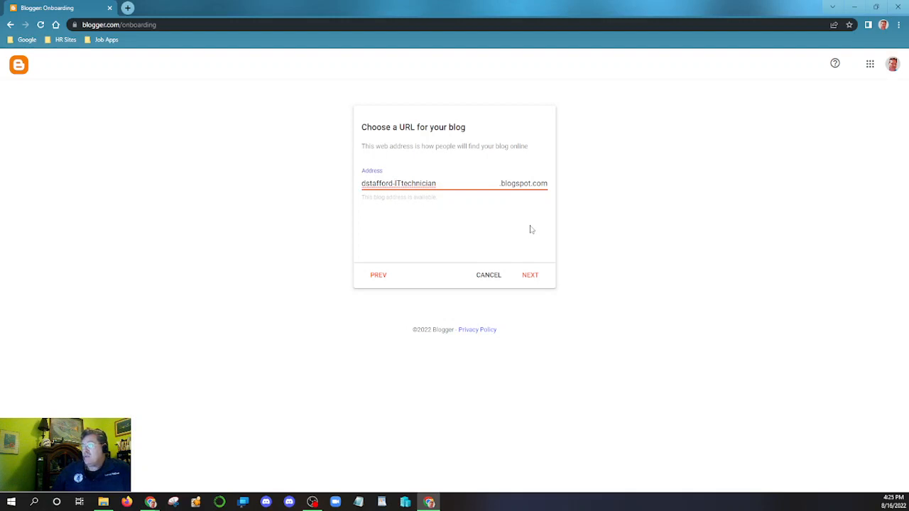
{"action": "left_click", "coordinate": [530, 275]}
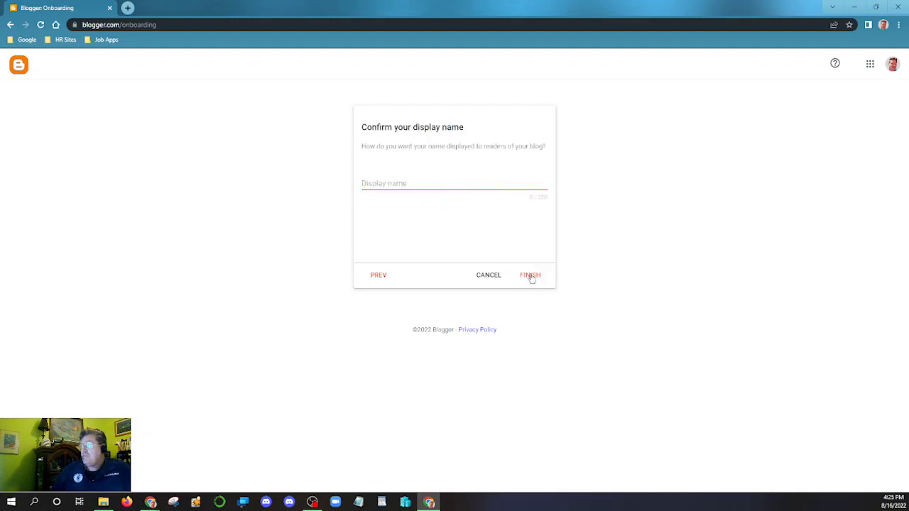
- Enter the owner's full name as the display name and finish creating the blog
{"action": "left_click", "coordinate": [372, 183]}
{"action": "type", "text": "Mr."}
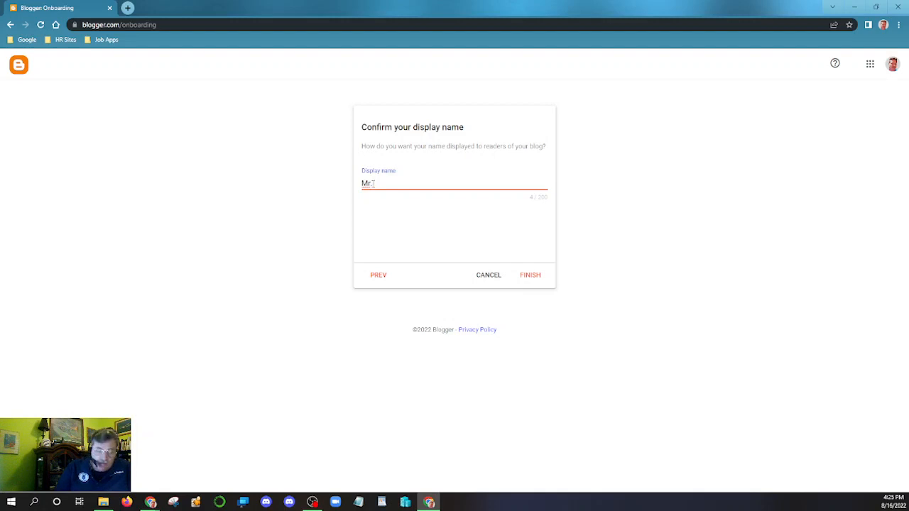
{"action": "type", "text": "Dan"}
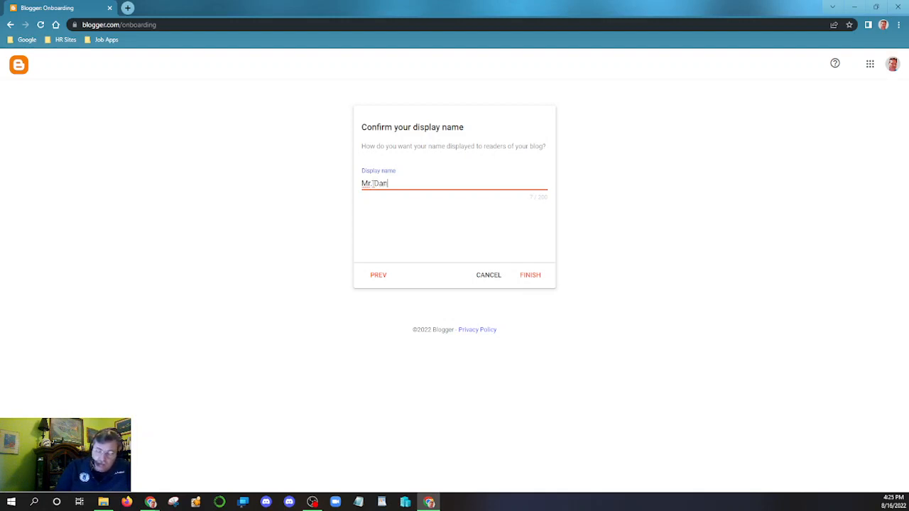
{"action": "type", "text": "iel A. "}
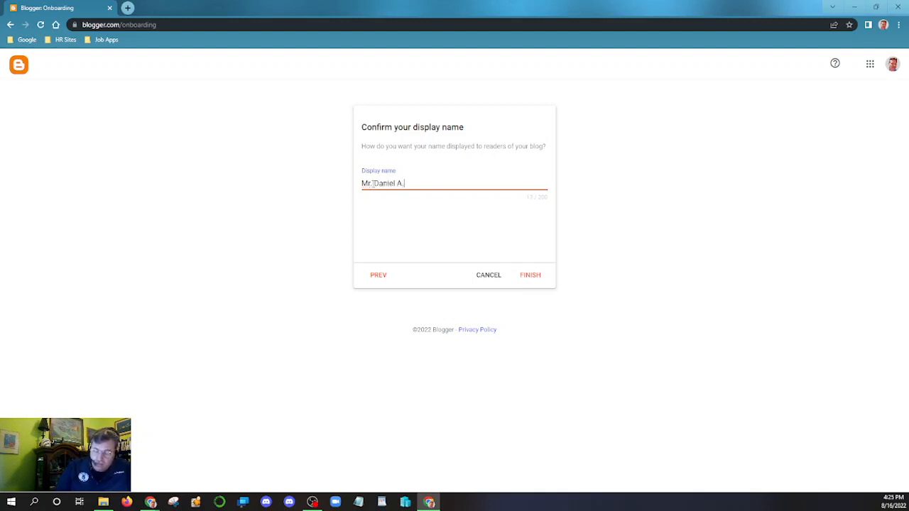
{"action": "type", "text": "Staff"}
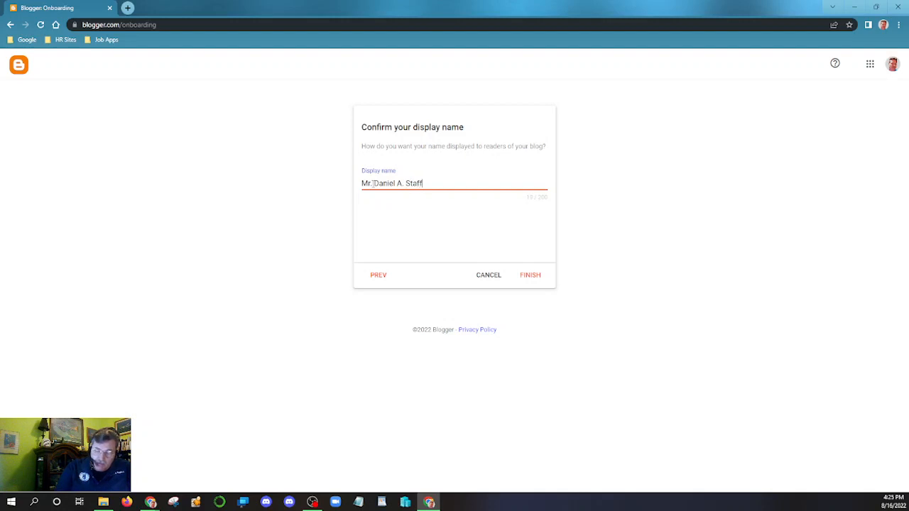
{"action": "type", "text": "ord"}
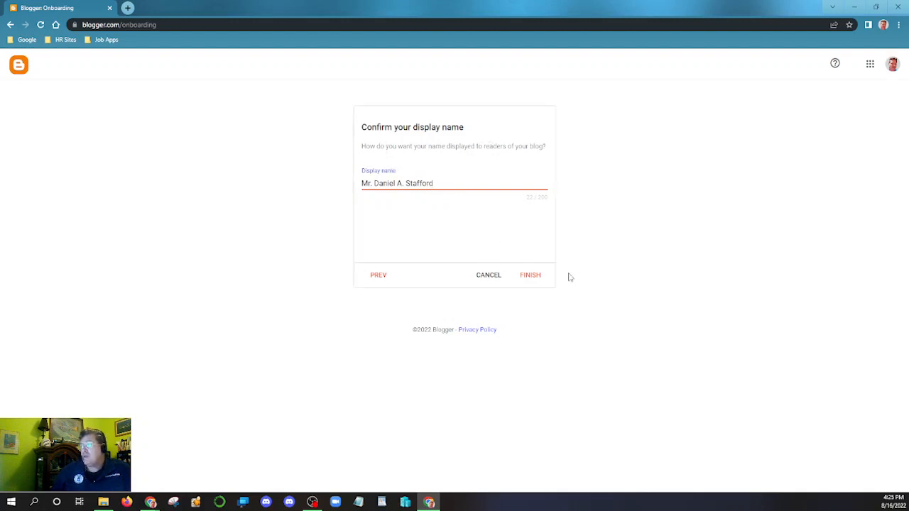
{"action": "left_click", "coordinate": [534, 280]}
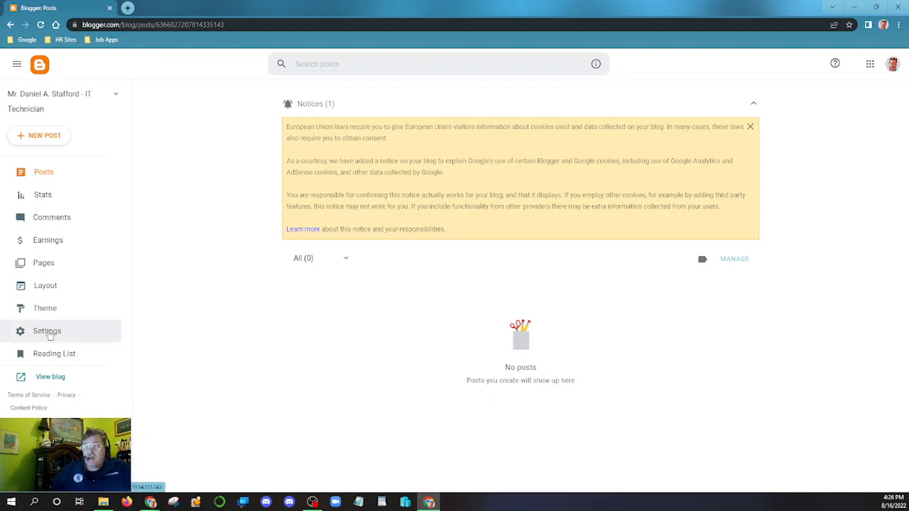
- Switch off 'Visible to search engines' in the blog's Settings and scroll through the remaining options
{"action": "left_click", "coordinate": [48, 332]}
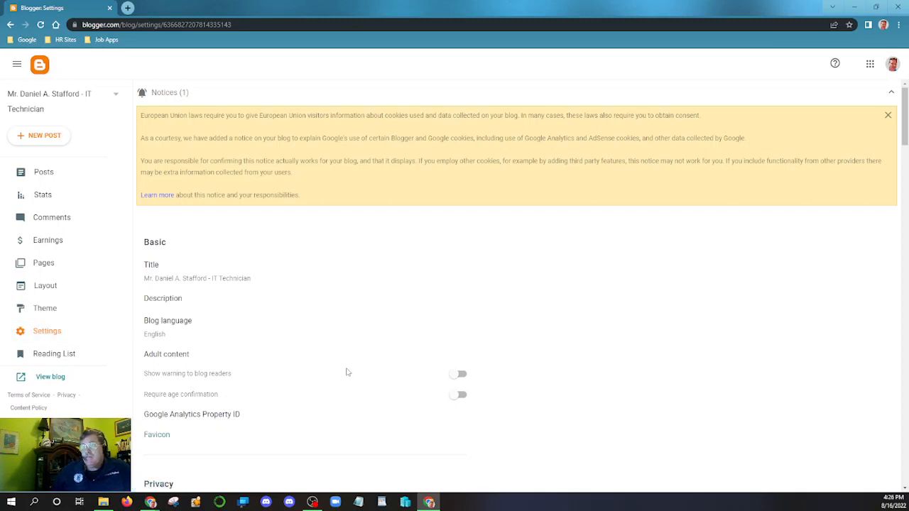
{"action": "scroll", "coordinate": [345, 369], "scroll_direction": "down", "scroll_amount": 1}
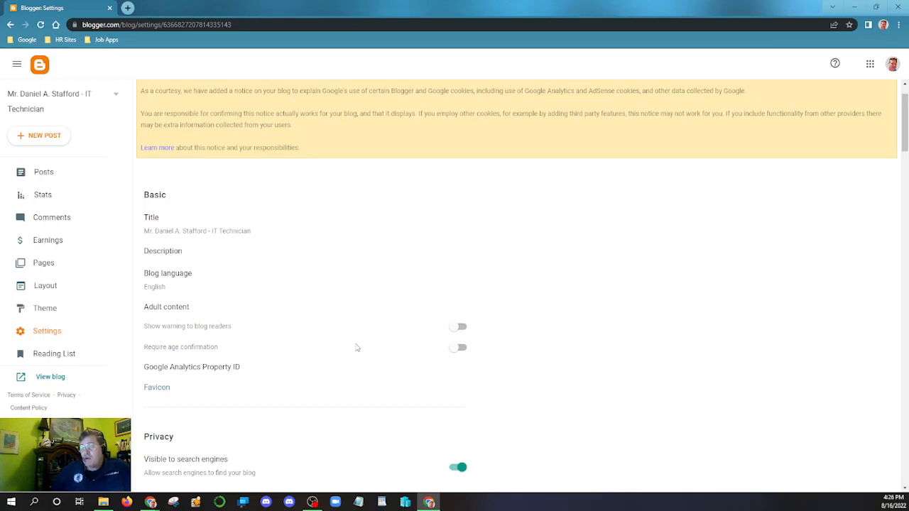
{"action": "scroll", "coordinate": [355, 347], "scroll_direction": "down", "scroll_amount": 2}
{"action": "scroll", "coordinate": [318, 319], "scroll_direction": "down", "scroll_amount": 1}
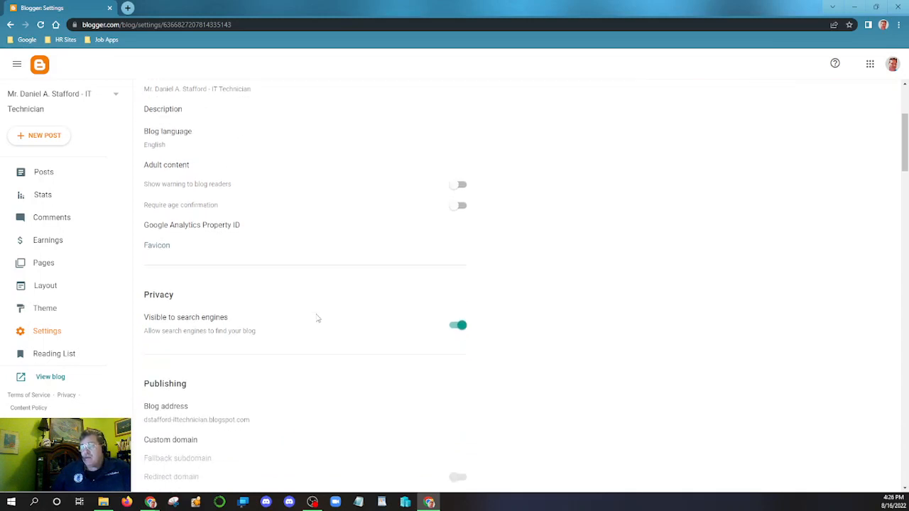
{"action": "left_click", "coordinate": [457, 326]}
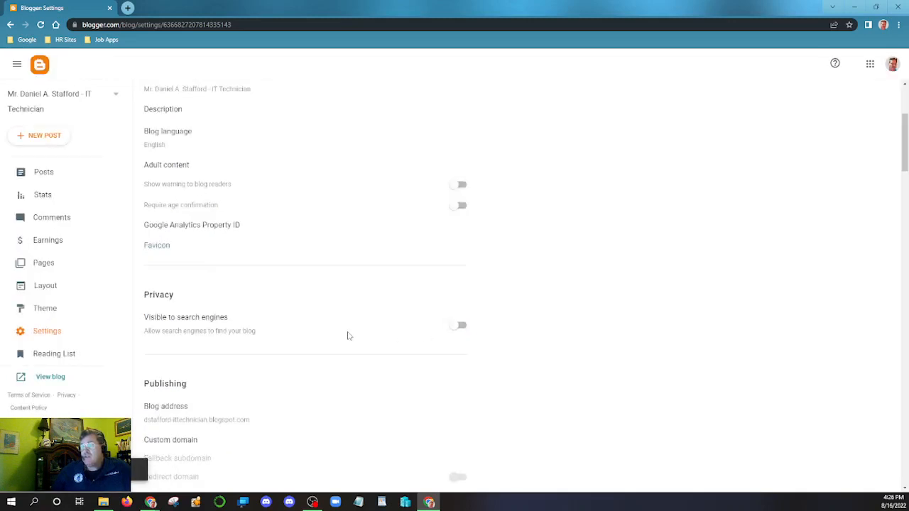
{"action": "scroll", "coordinate": [348, 336], "scroll_direction": "down", "scroll_amount": 1}
{"action": "scroll", "coordinate": [348, 336], "scroll_direction": "down", "scroll_amount": 1}
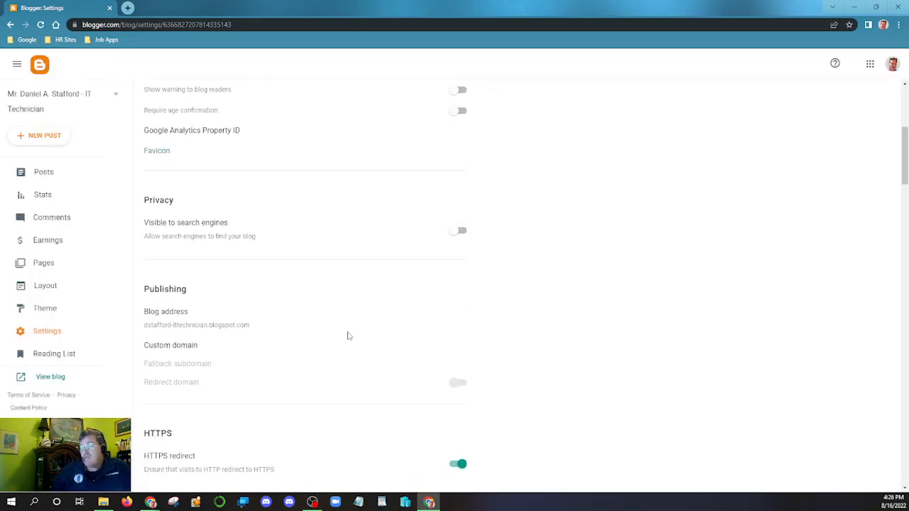
{"action": "scroll", "coordinate": [348, 336], "scroll_direction": "down", "scroll_amount": 1}
{"action": "scroll", "coordinate": [348, 335], "scroll_direction": "down", "scroll_amount": 1}
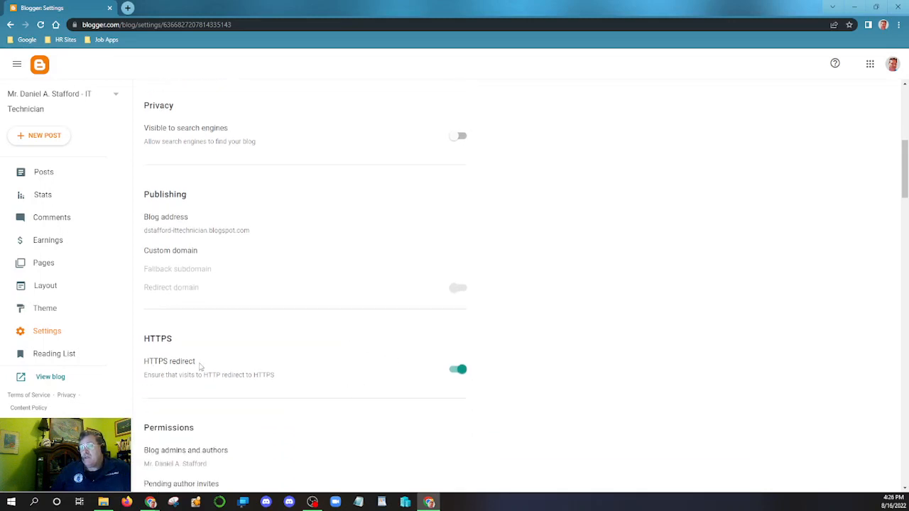
{"action": "scroll", "coordinate": [365, 366], "scroll_direction": "down", "scroll_amount": 1}
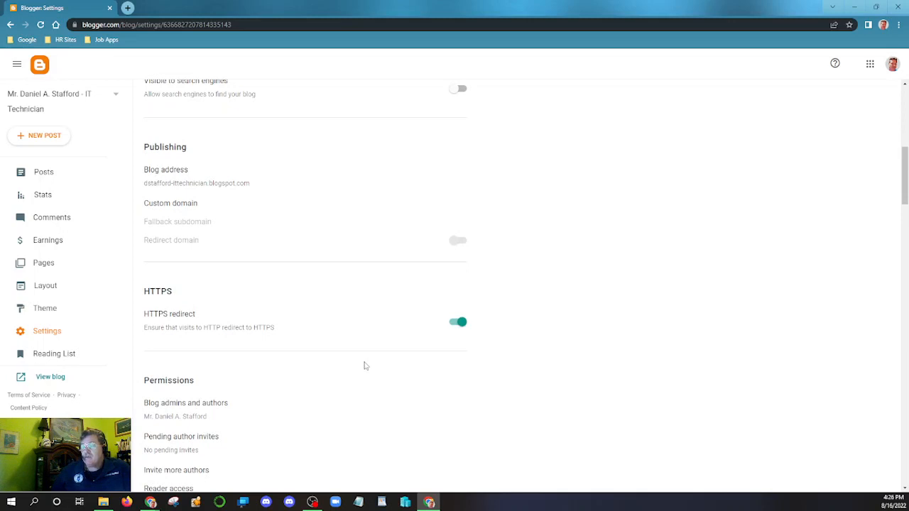
{"action": "scroll", "coordinate": [365, 367], "scroll_direction": "down", "scroll_amount": 5}
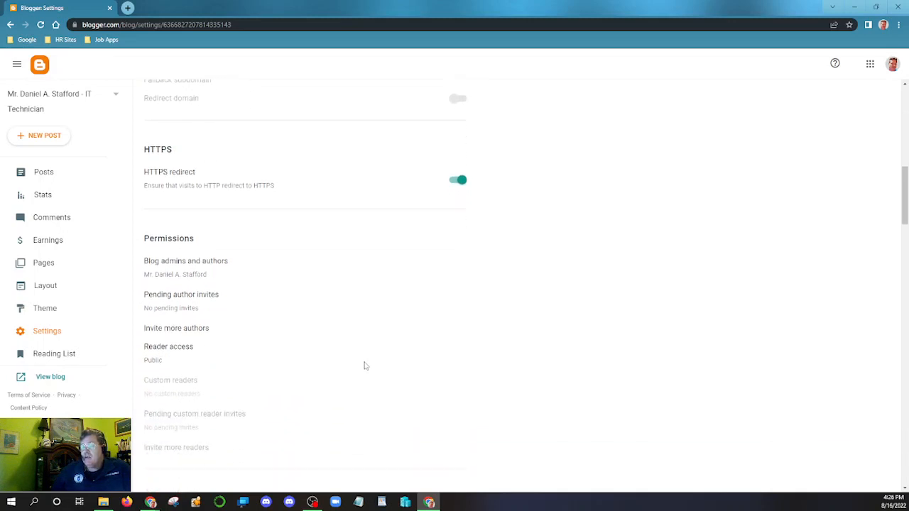
{"action": "scroll", "coordinate": [365, 366], "scroll_direction": "down", "scroll_amount": 3}
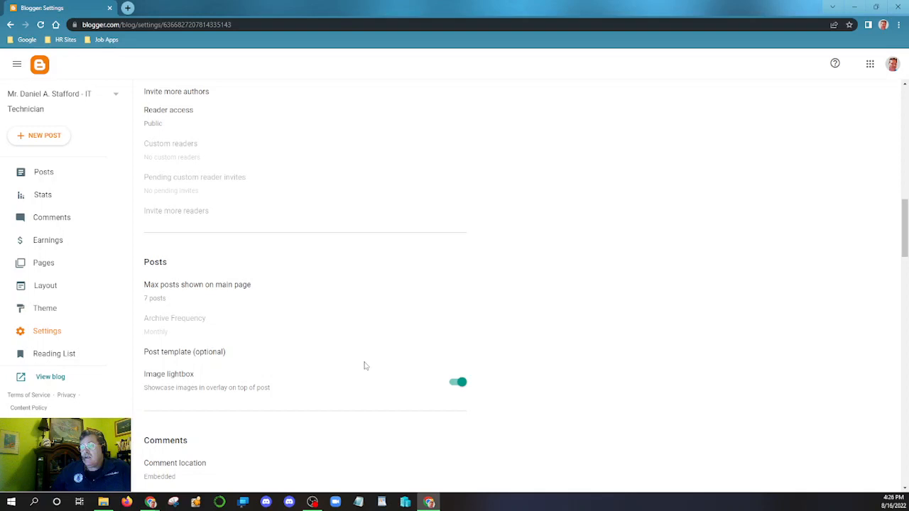
{"action": "scroll", "coordinate": [365, 366], "scroll_direction": "down", "scroll_amount": 4}
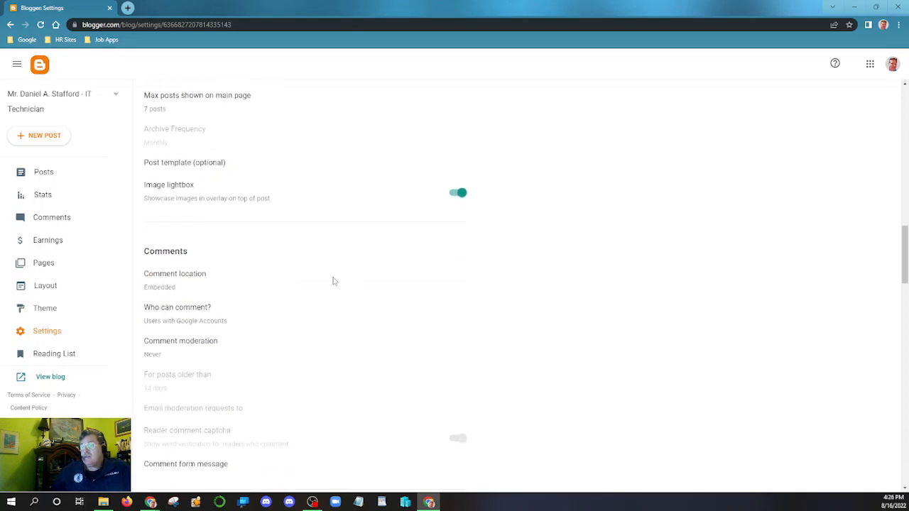
- Set comment location to Hidden and restrict commenting to Only members of this blog
{"action": "left_click", "coordinate": [281, 288]}
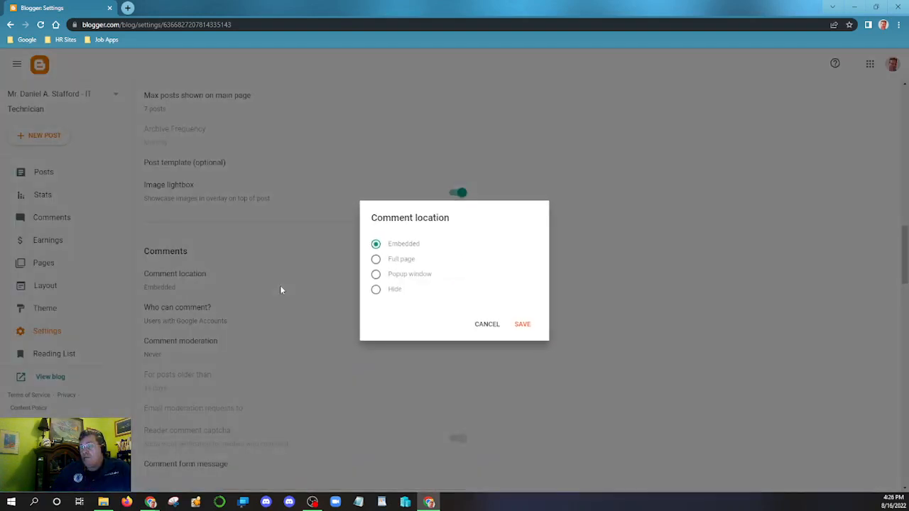
{"action": "left_click", "coordinate": [376, 289]}
{"action": "left_click", "coordinate": [522, 325]}
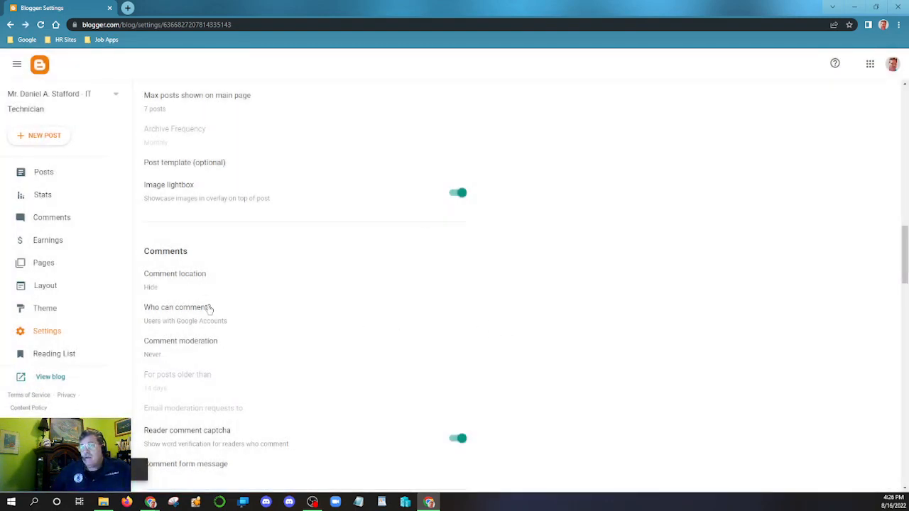
{"action": "left_click", "coordinate": [209, 312]}
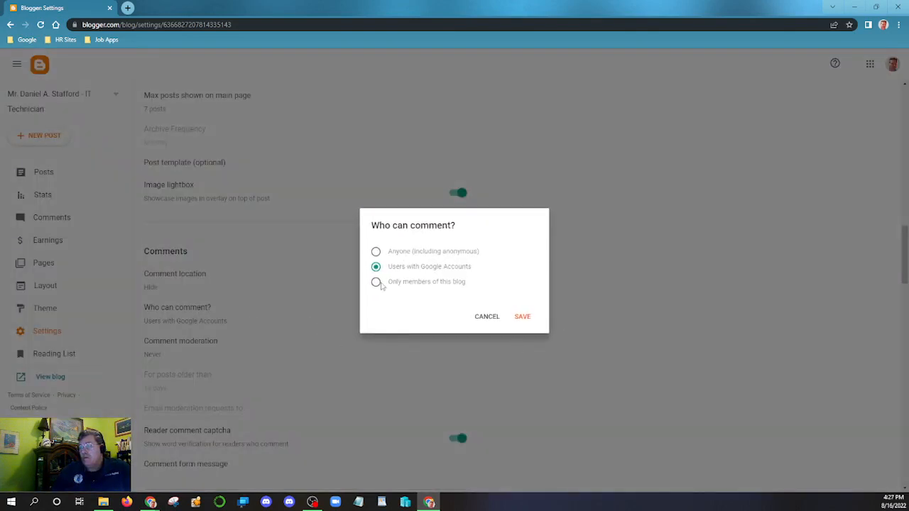
{"action": "left_click", "coordinate": [376, 282]}
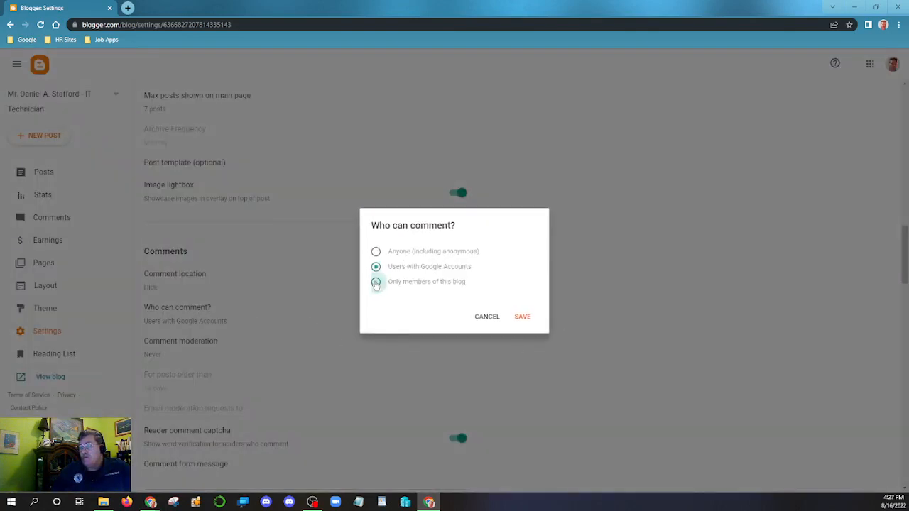
{"action": "left_click", "coordinate": [527, 318]}
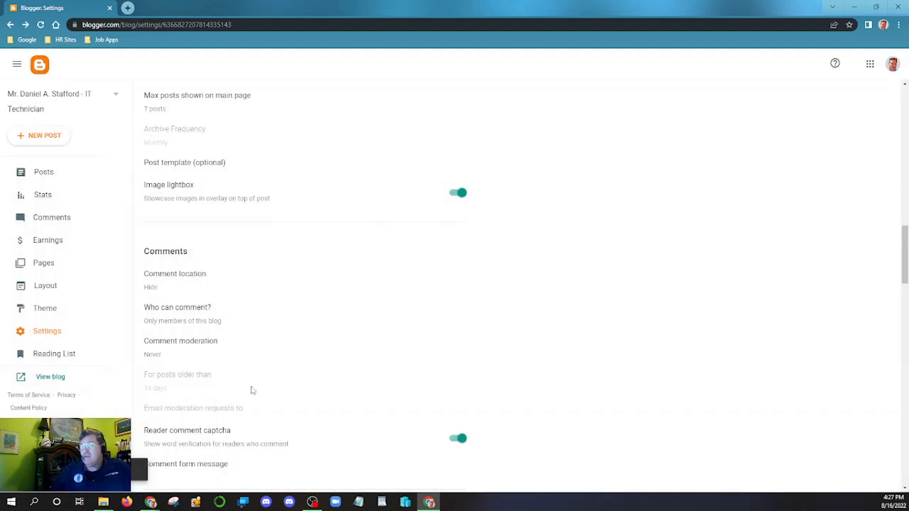
- Set comment moderation to Always
{"action": "scroll", "coordinate": [355, 351], "scroll_direction": "down", "scroll_amount": 1}
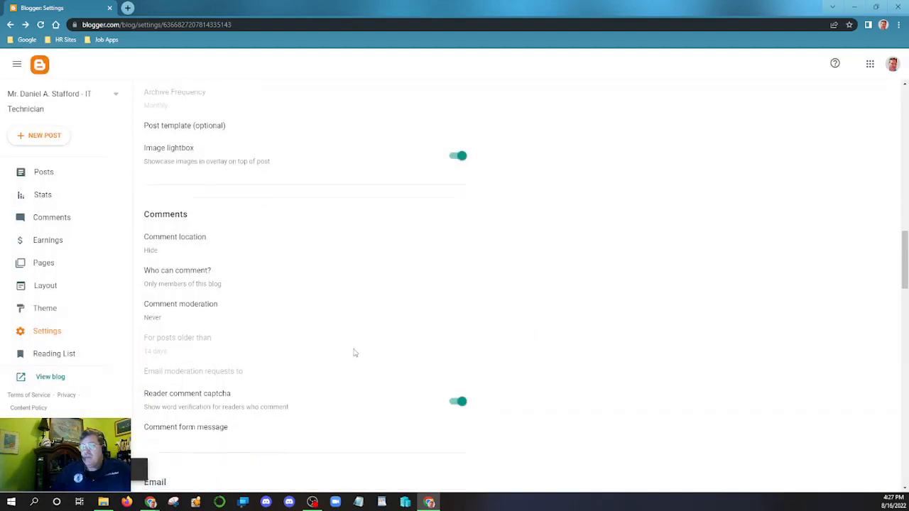
{"action": "left_click", "coordinate": [205, 306]}
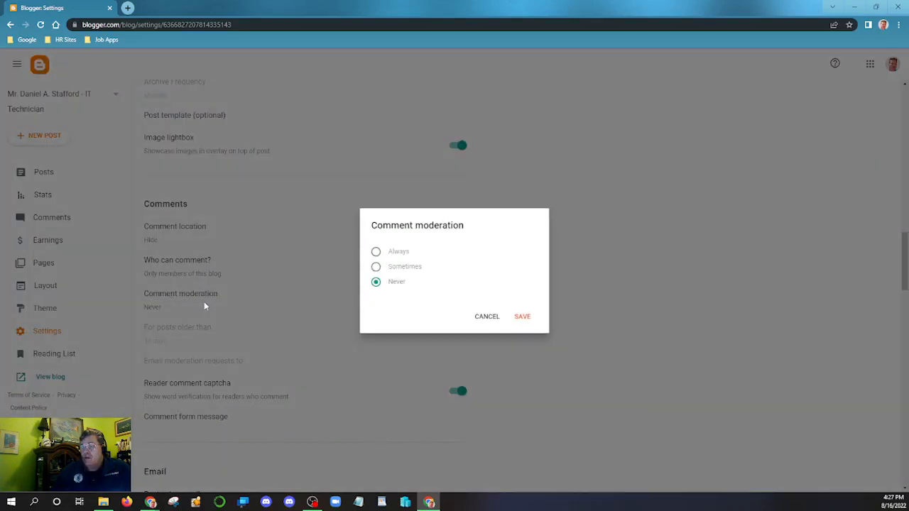
{"action": "left_click", "coordinate": [376, 252]}
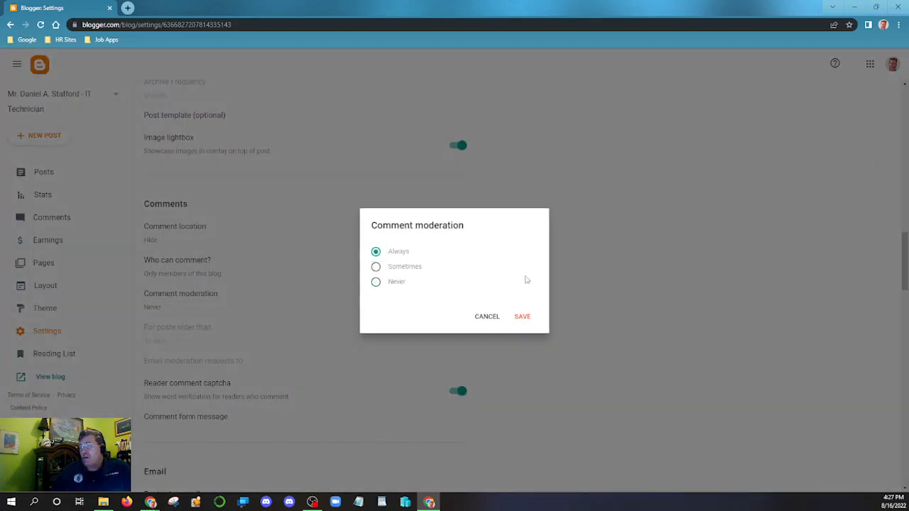
{"action": "left_click", "coordinate": [523, 317]}
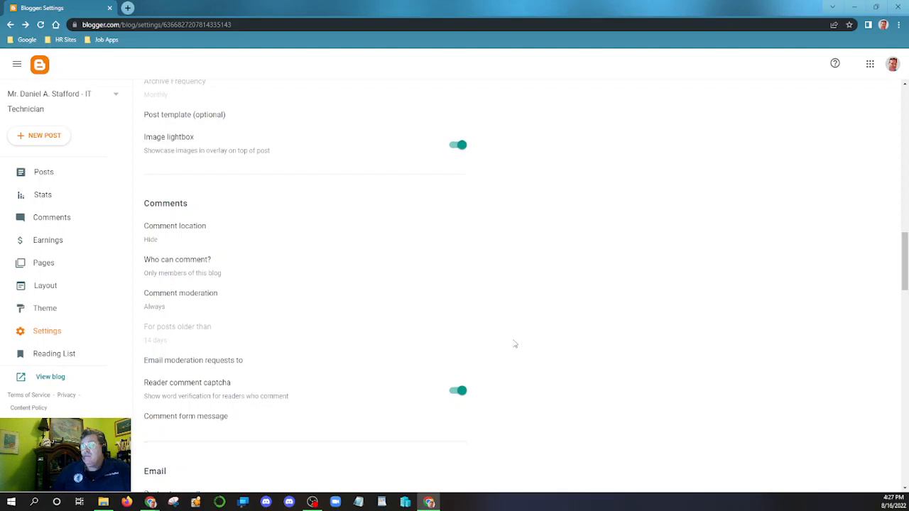
{"action": "scroll", "coordinate": [514, 345], "scroll_direction": "down", "scroll_amount": 3}
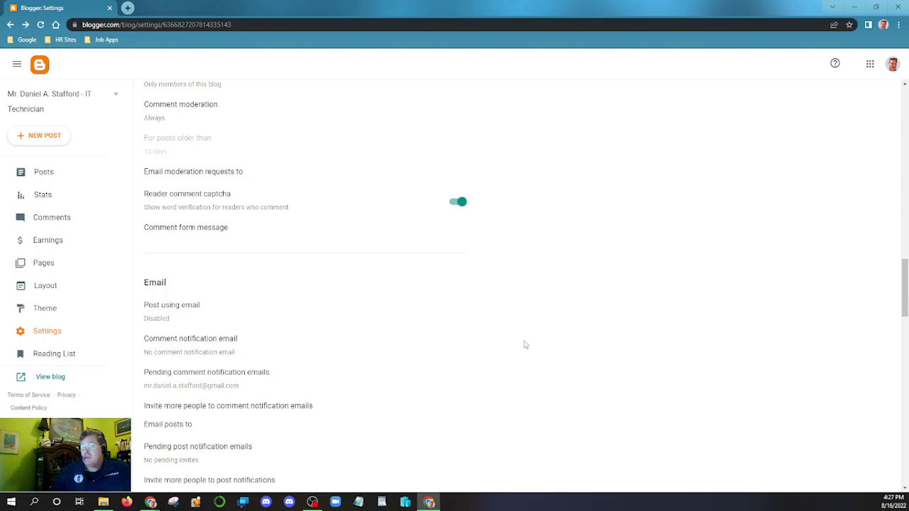
{"action": "scroll", "coordinate": [525, 345], "scroll_direction": "up", "scroll_amount": 4}
{"action": "scroll", "coordinate": [560, 352], "scroll_direction": "down", "scroll_amount": 10}
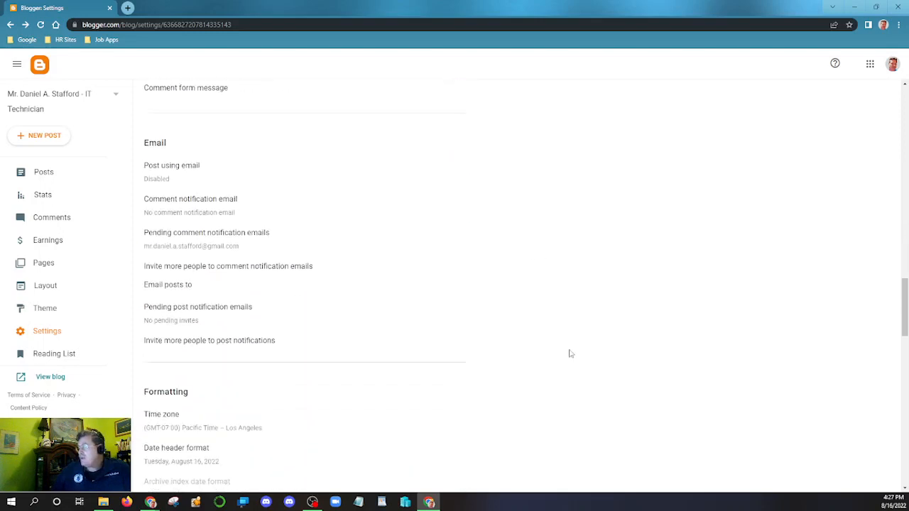
{"action": "scroll", "coordinate": [738, 453], "scroll_direction": "down", "scroll_amount": 12}
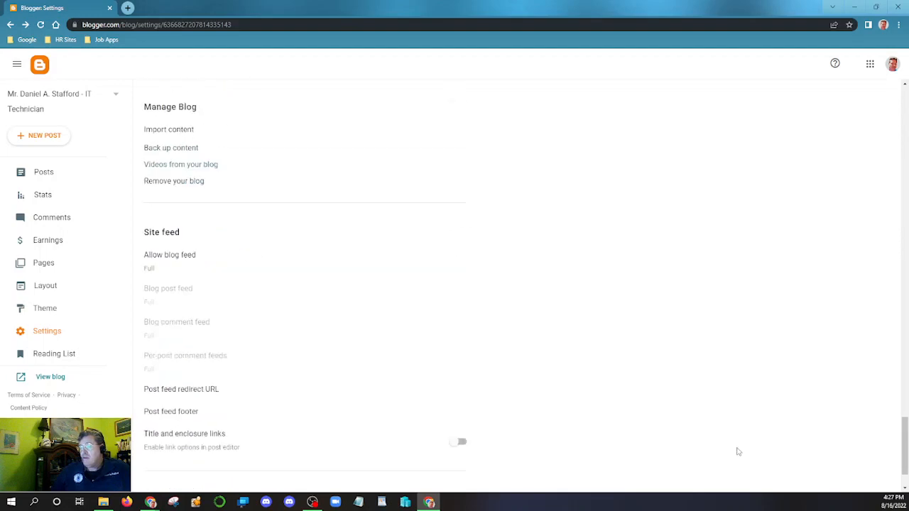
{"action": "scroll", "coordinate": [738, 447], "scroll_direction": "up", "scroll_amount": 15}
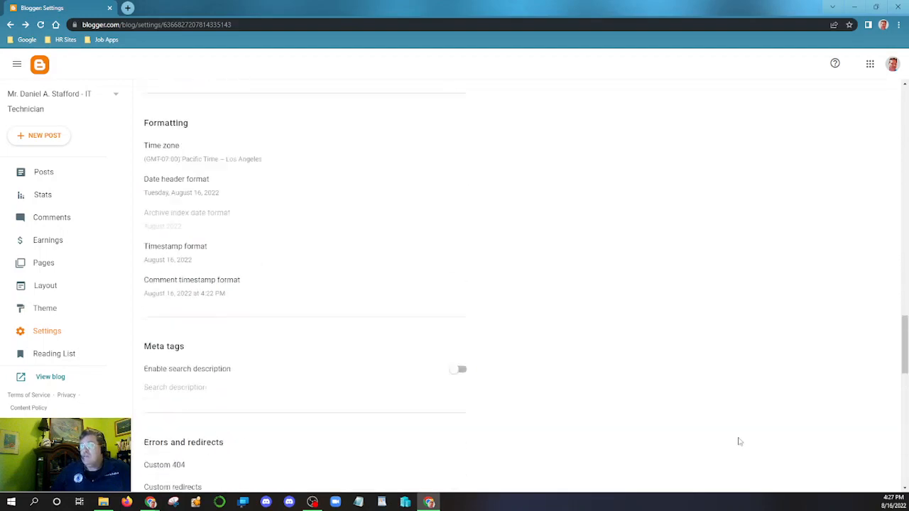
{"action": "scroll", "coordinate": [740, 442], "scroll_direction": "up", "scroll_amount": 10}
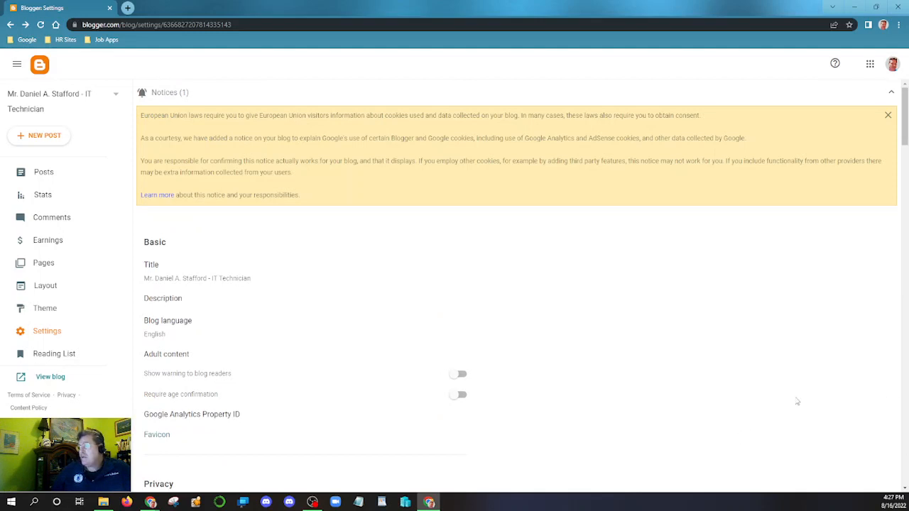
{"action": "scroll", "coordinate": [763, 387], "scroll_direction": "down", "scroll_amount": 5}
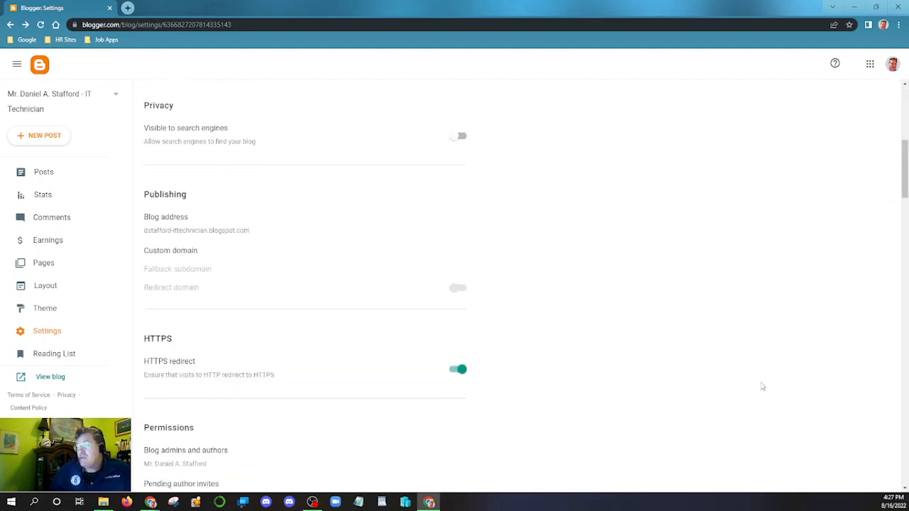
{"action": "scroll", "coordinate": [759, 379], "scroll_direction": "up", "scroll_amount": 3}
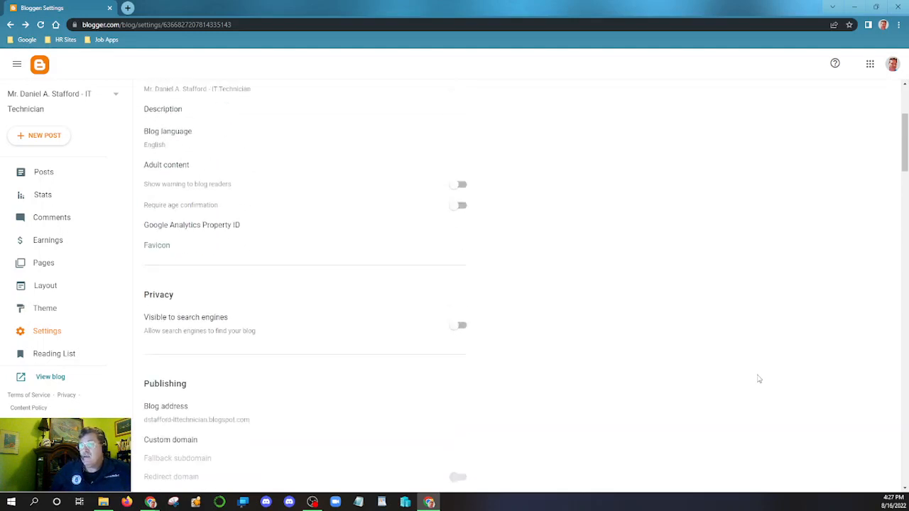
{"action": "scroll", "coordinate": [758, 379], "scroll_direction": "up", "scroll_amount": 3}
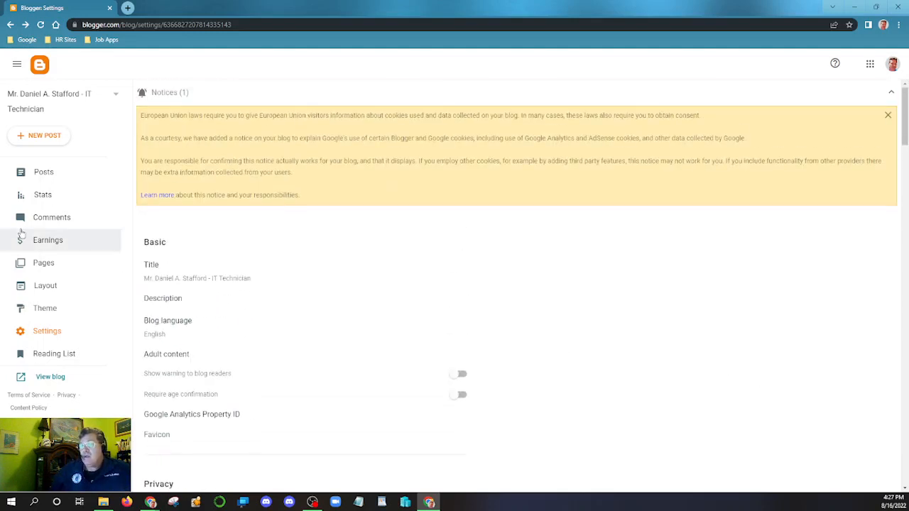
- Check the Comments list for new comments, then review the blog's settings again
{"action": "left_click", "coordinate": [50, 224]}
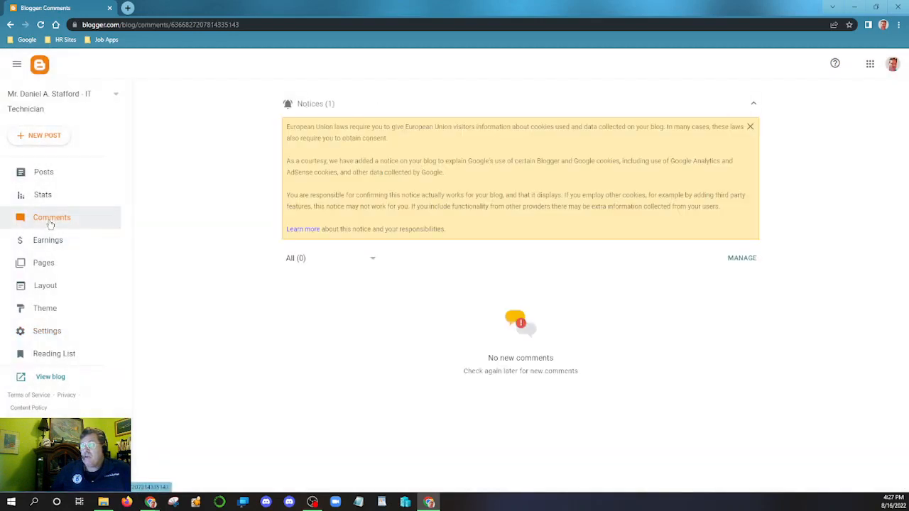
{"action": "left_click", "coordinate": [55, 332]}
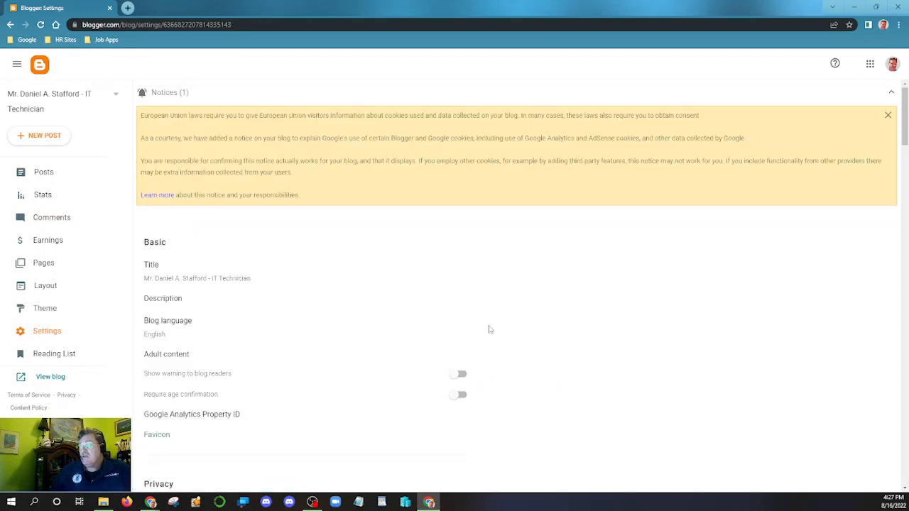
{"action": "scroll", "coordinate": [627, 311], "scroll_direction": "down", "scroll_amount": 4}
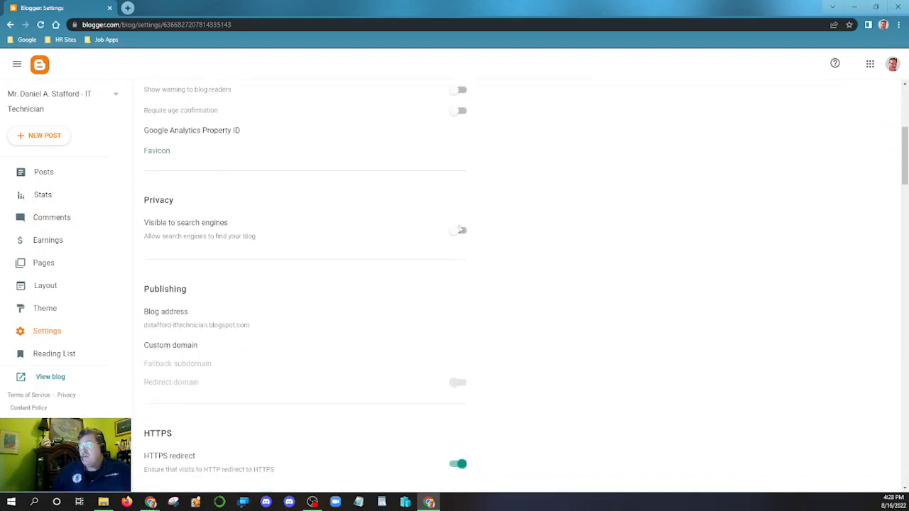
{"action": "scroll", "coordinate": [642, 340], "scroll_direction": "down", "scroll_amount": 1}
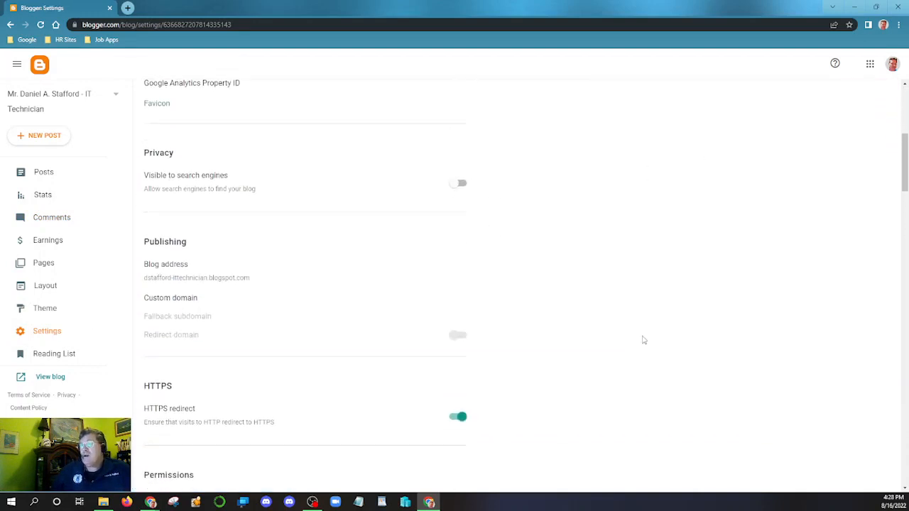
{"action": "scroll", "coordinate": [643, 340], "scroll_direction": "down", "scroll_amount": 8}
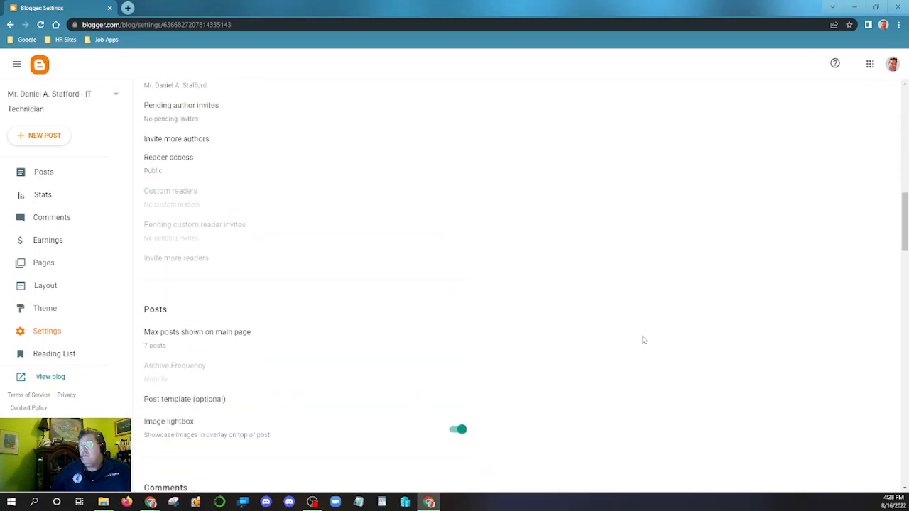
{"action": "scroll", "coordinate": [642, 340], "scroll_direction": "up", "scroll_amount": 2}
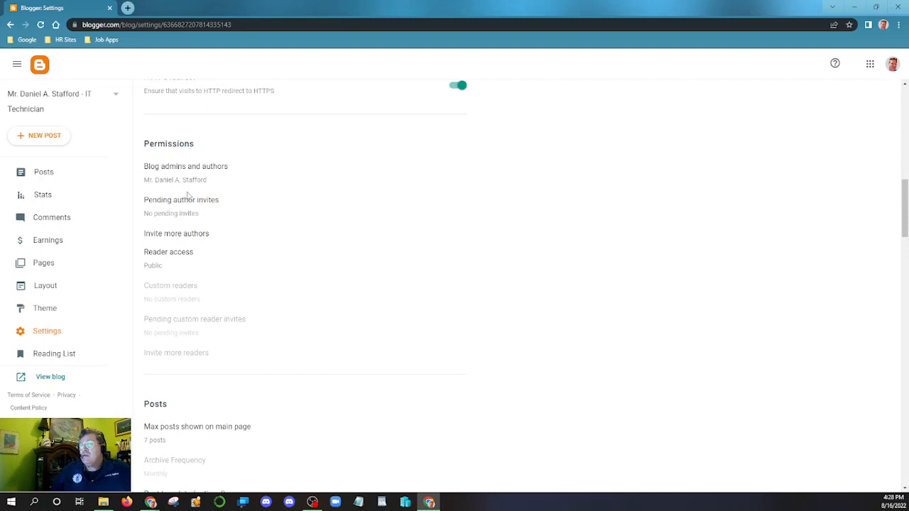
{"action": "scroll", "coordinate": [543, 313], "scroll_direction": "down", "scroll_amount": 4}
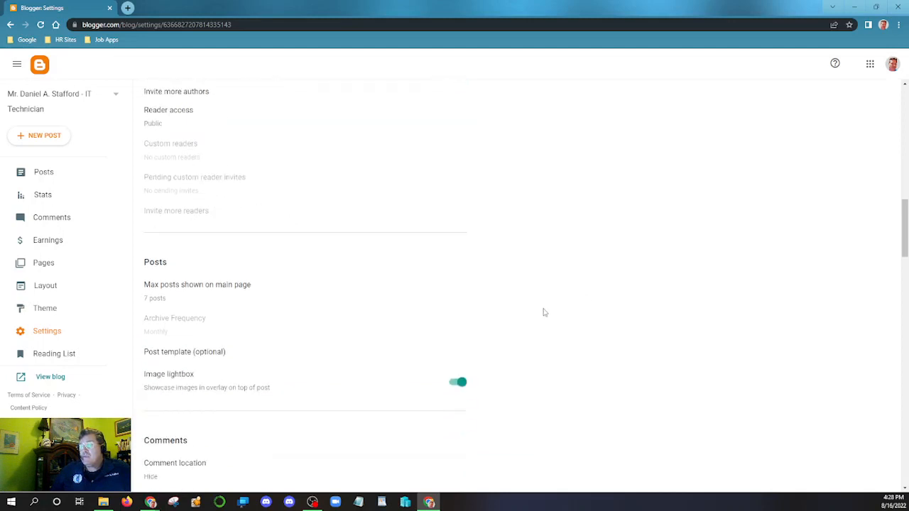
{"action": "scroll", "coordinate": [543, 313], "scroll_direction": "down", "scroll_amount": 2}
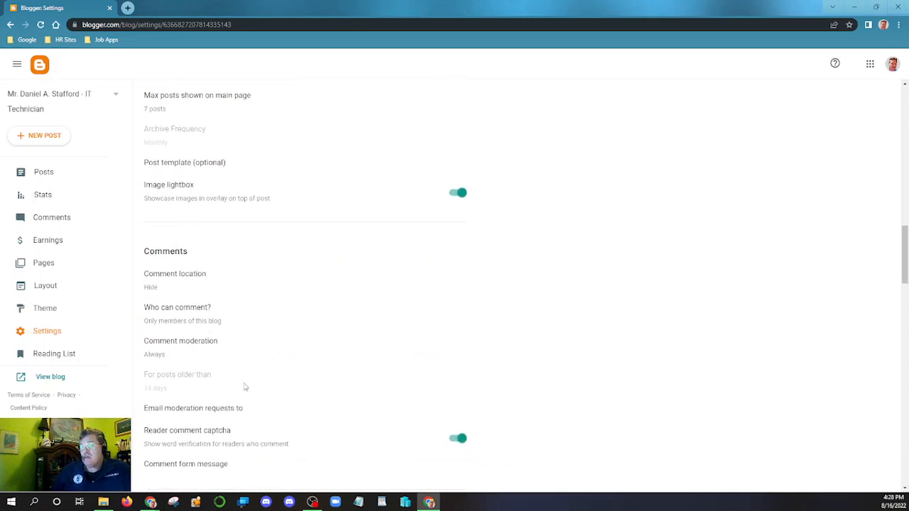
{"action": "scroll", "coordinate": [642, 360], "scroll_direction": "down", "scroll_amount": 3}
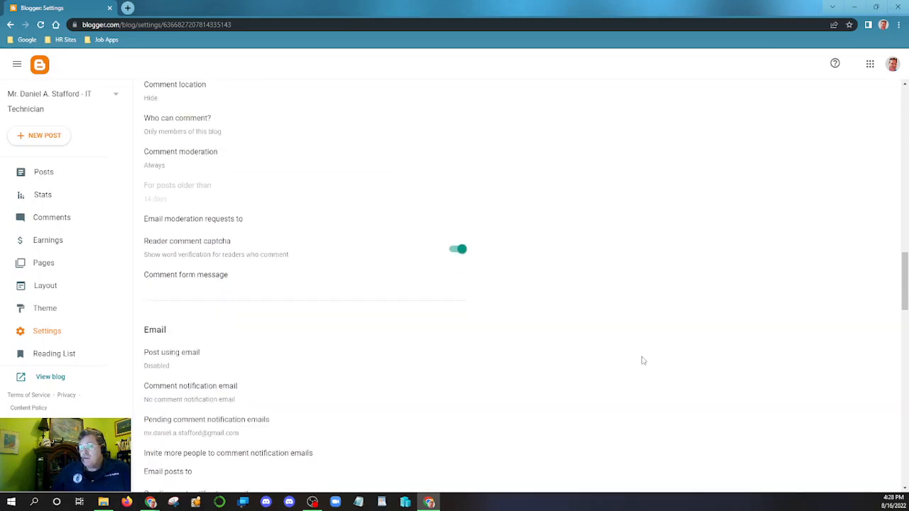
{"action": "scroll", "coordinate": [632, 340], "scroll_direction": "up", "scroll_amount": 7}
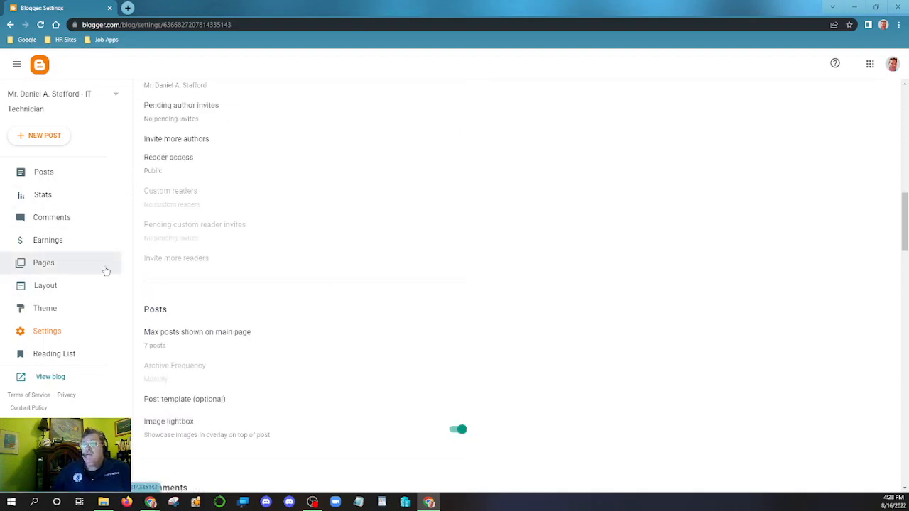
- View the Theme page showing Contempo Light, then start a new empty post
{"action": "left_click", "coordinate": [59, 310]}
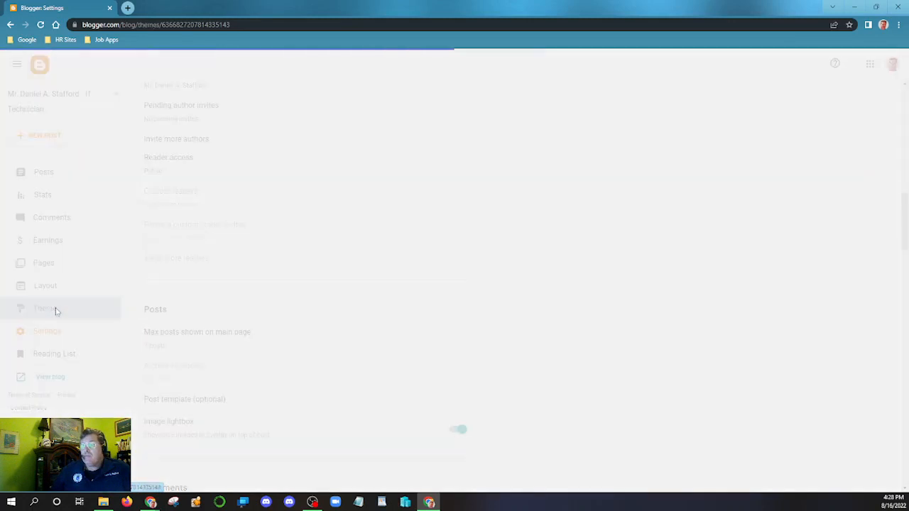
{"action": "scroll", "coordinate": [781, 272], "scroll_direction": "down", "scroll_amount": 1}
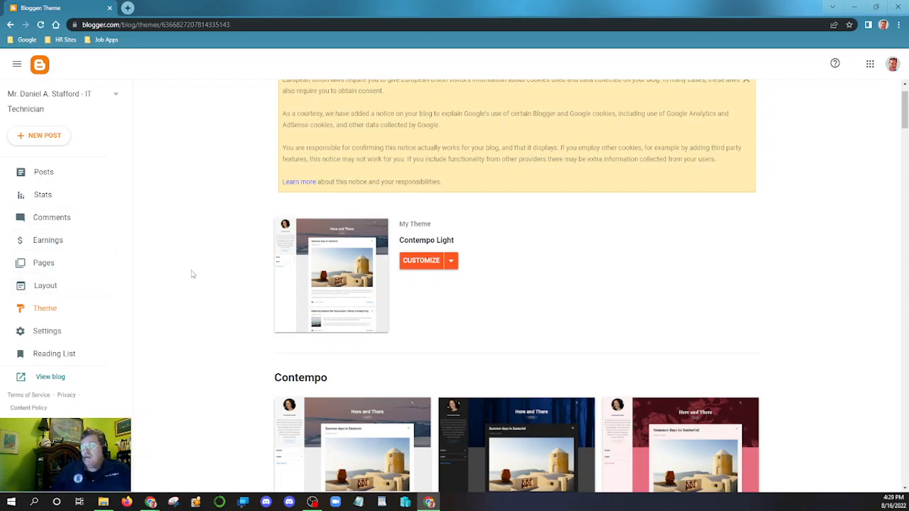
{"action": "scroll", "coordinate": [189, 275], "scroll_direction": "up", "scroll_amount": 1}
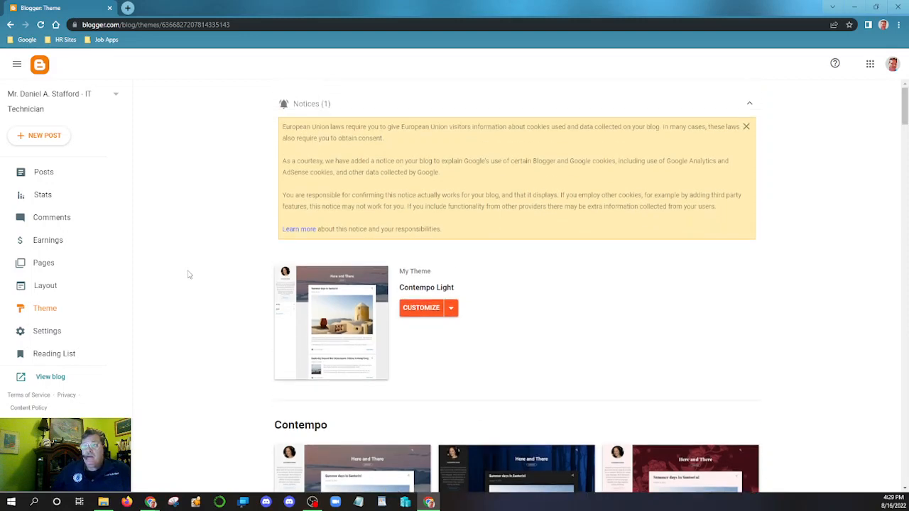
{"action": "left_click", "coordinate": [46, 137]}
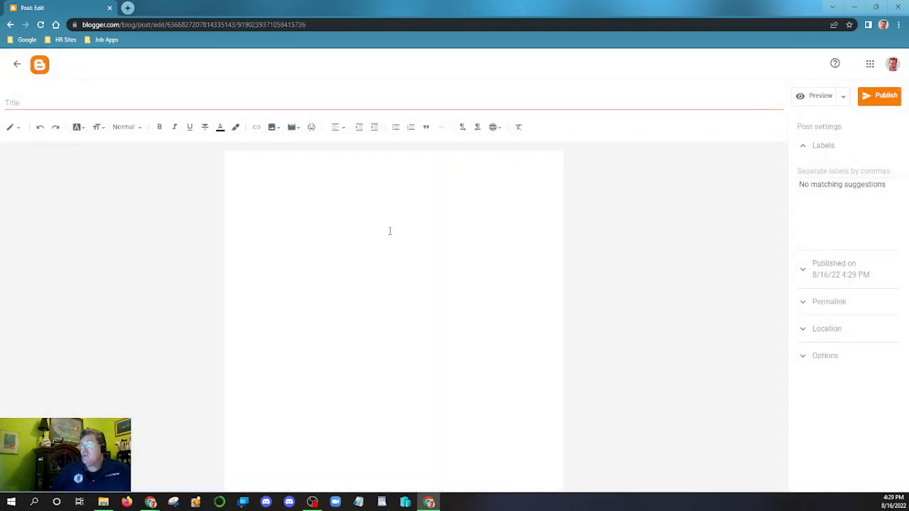
- Enter 'CompTIA A+ CE Certification' as the new post's title
{"action": "left_click", "coordinate": [84, 103]}
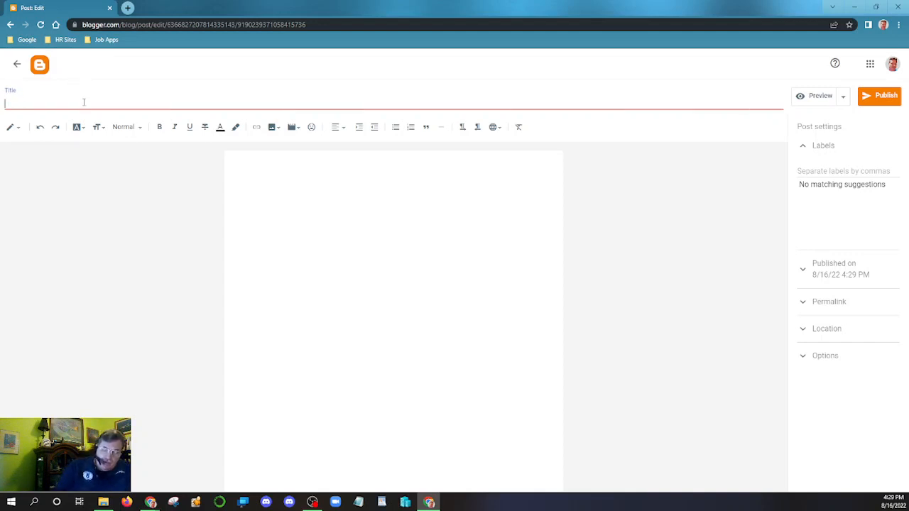
{"action": "type", "text": "Co"}
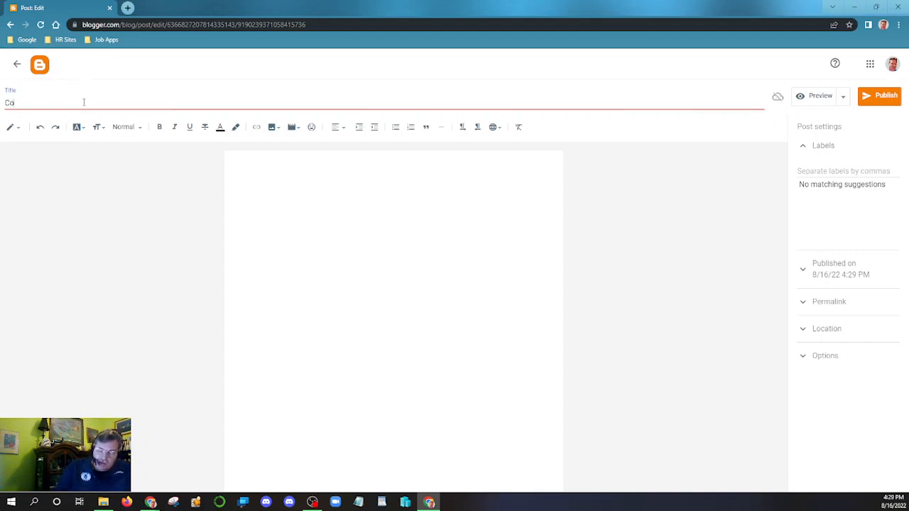
{"action": "type", "text": "mpTIA "}
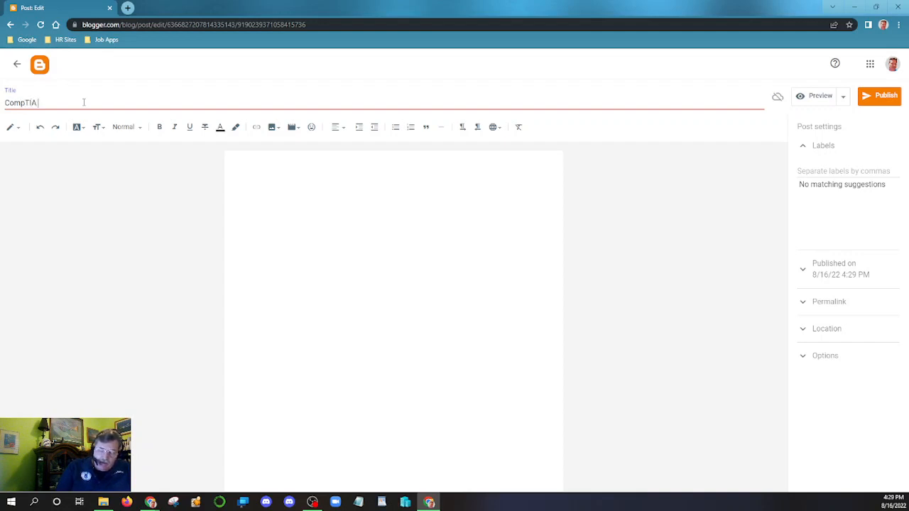
{"action": "type", "text": "A+ CE"}
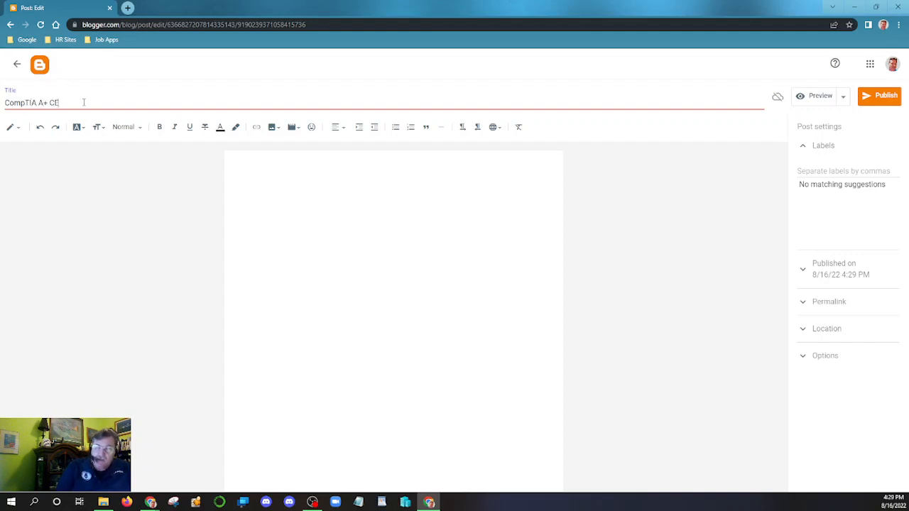
{"action": "type", "text": " Cer"}
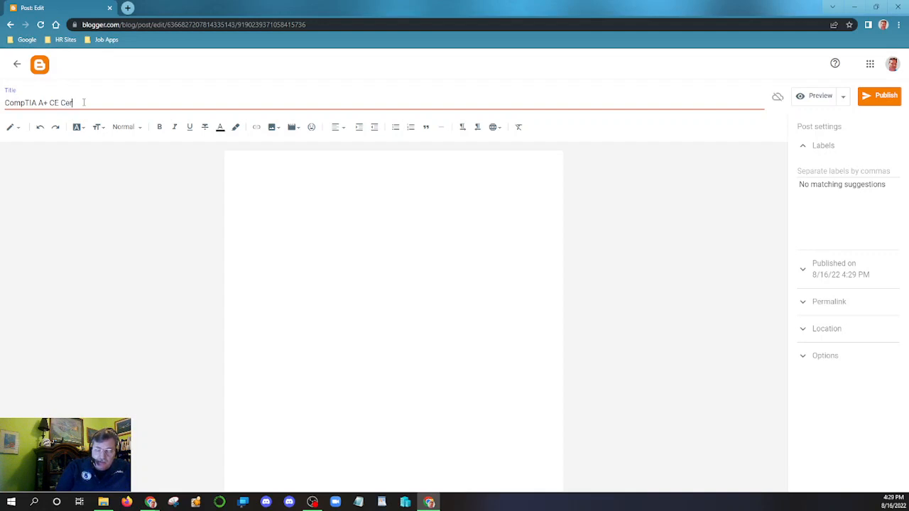
{"action": "type", "text": "tifica"}
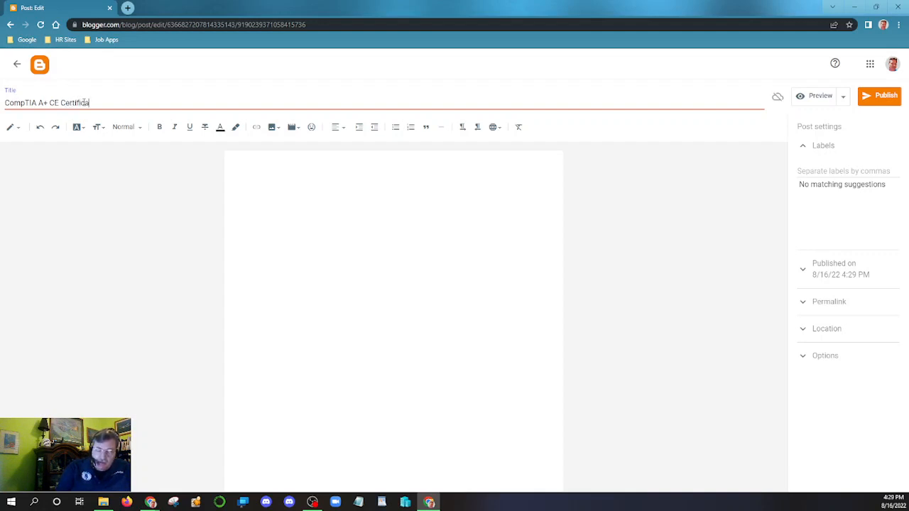
{"action": "type", "text": "tion"}
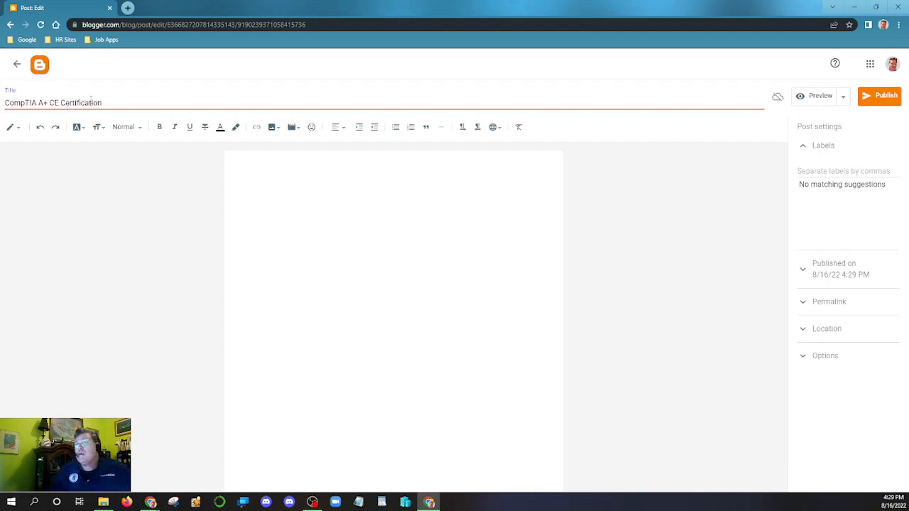
- Set the empty post body's paragraph alignment to Center
{"action": "left_click", "coordinate": [394, 206]}
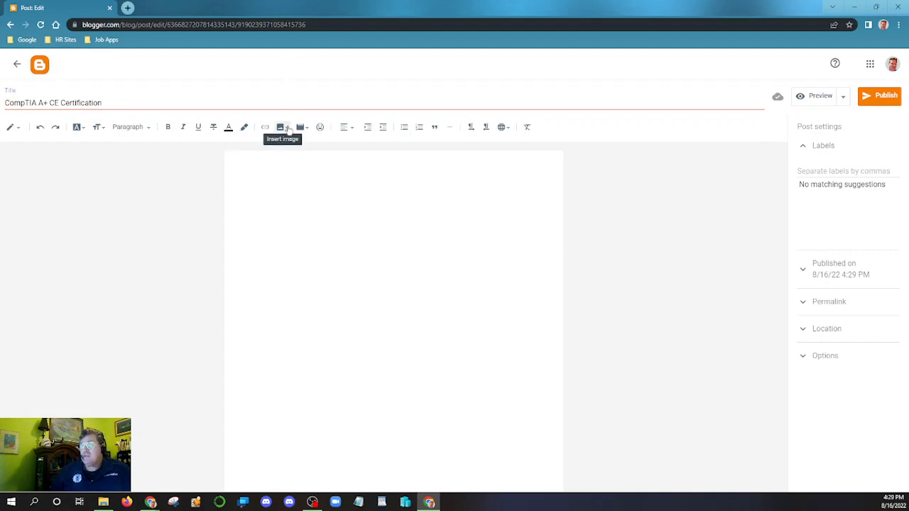
{"action": "left_click", "coordinate": [349, 129]}
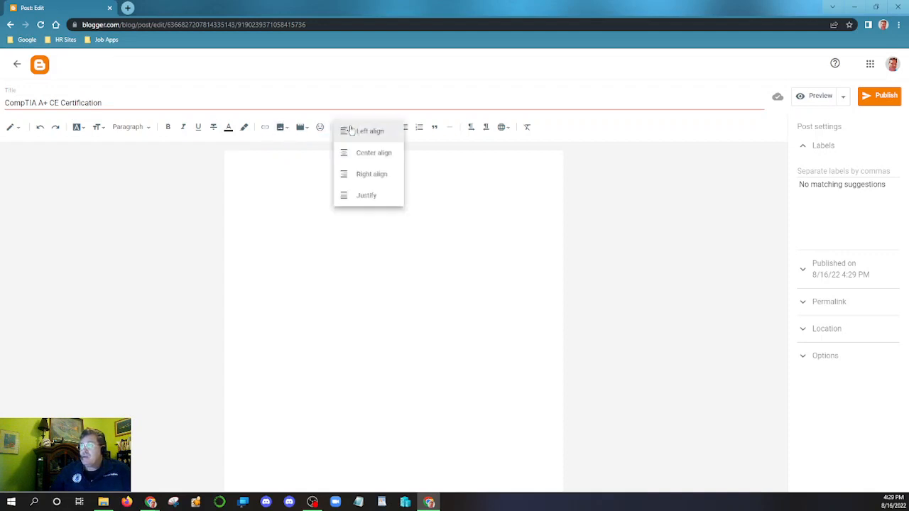
{"action": "left_click", "coordinate": [372, 161]}
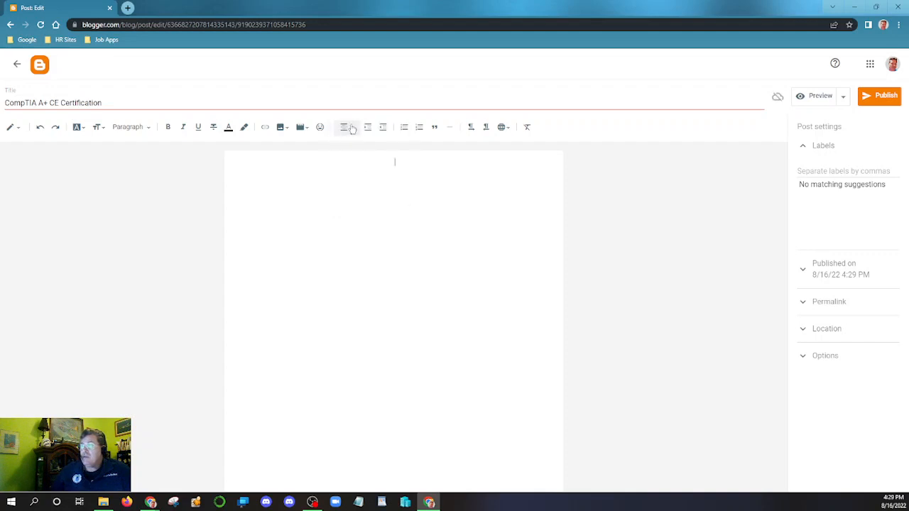
{"action": "left_click", "coordinate": [348, 129]}
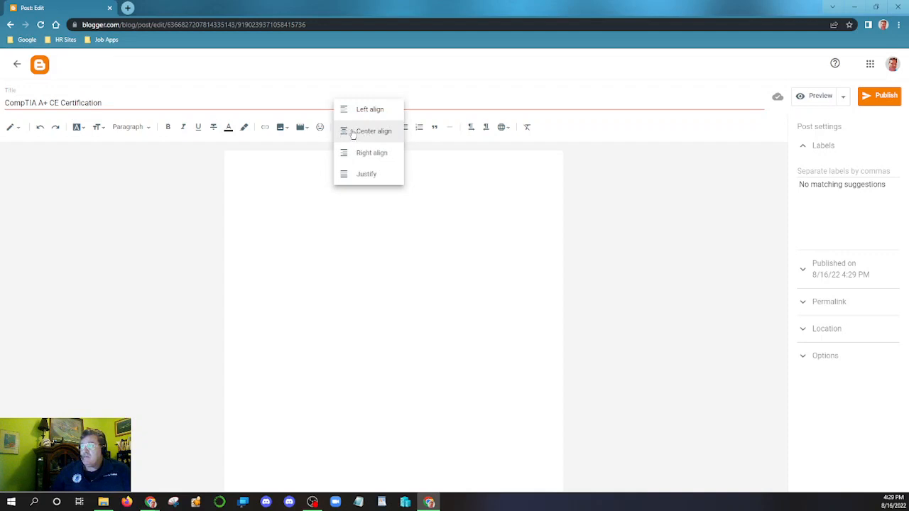
{"action": "left_click", "coordinate": [358, 134]}
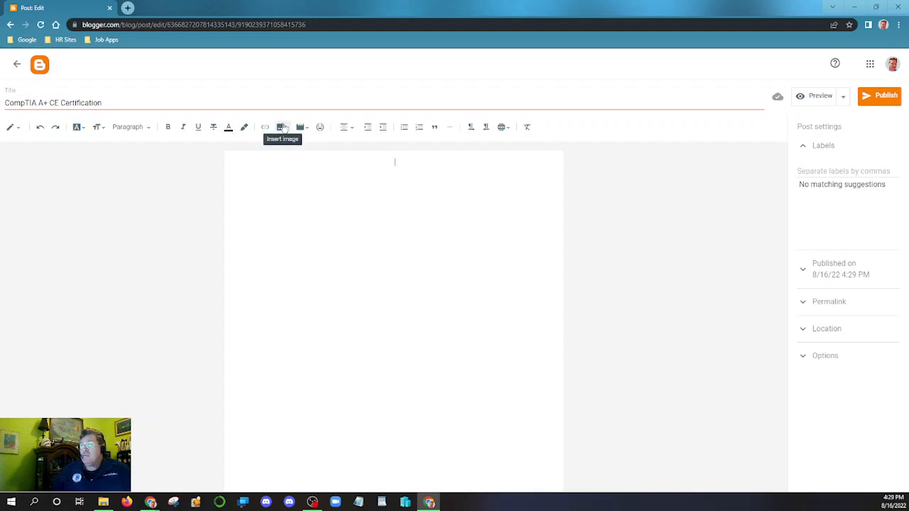
- Start an image upload from the computer and bring up the file picker
{"action": "left_click", "coordinate": [282, 127]}
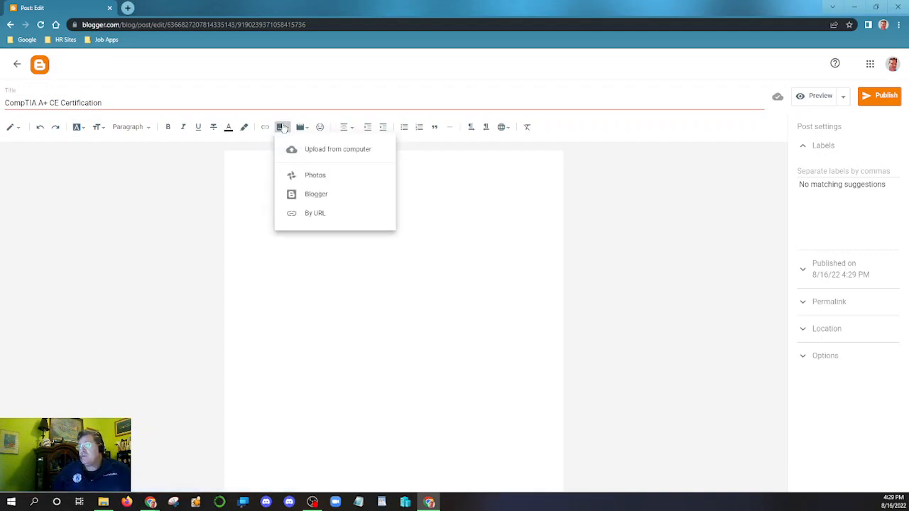
{"action": "left_click", "coordinate": [322, 154]}
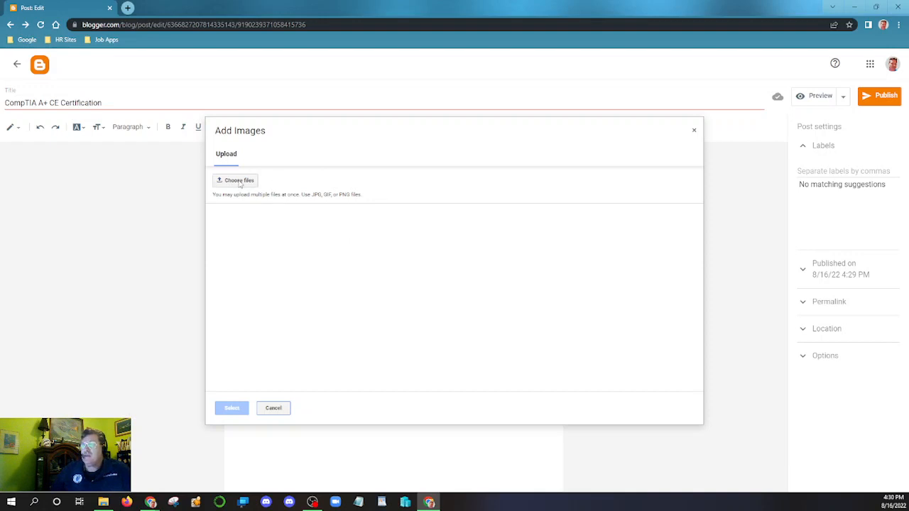
{"action": "left_click", "coordinate": [240, 181]}
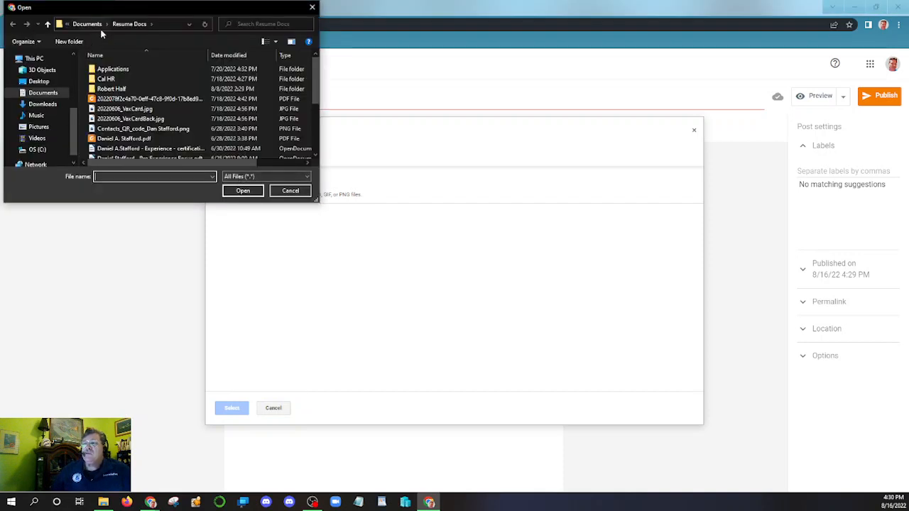
- Browse to Documents > Certifications > CompTIA, then close the file browser without choosing a file
{"action": "left_click", "coordinate": [87, 24]}
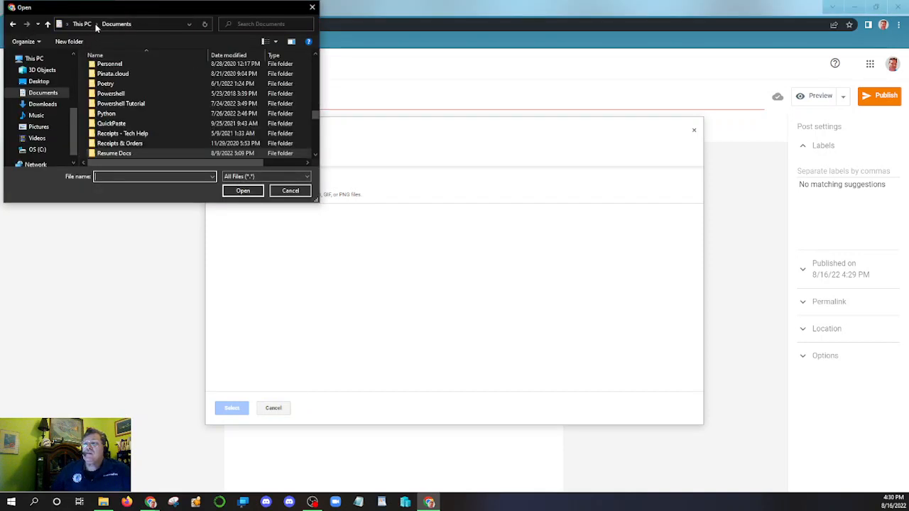
{"action": "scroll", "coordinate": [136, 121], "scroll_direction": "up", "scroll_amount": 15}
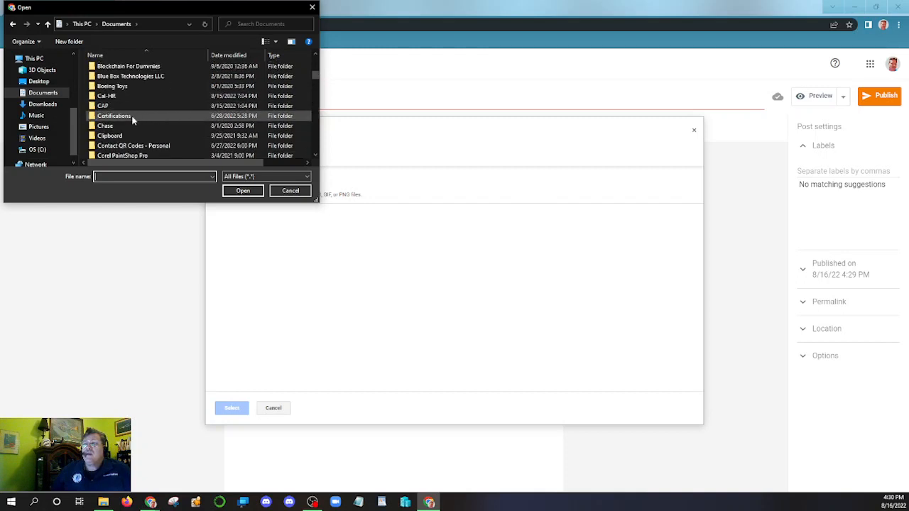
{"action": "double_click", "coordinate": [131, 115]}
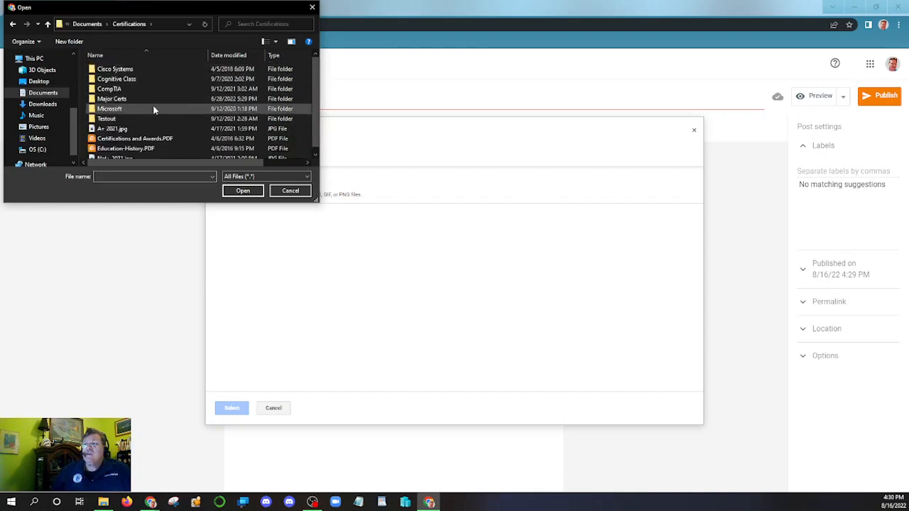
{"action": "double_click", "coordinate": [148, 89]}
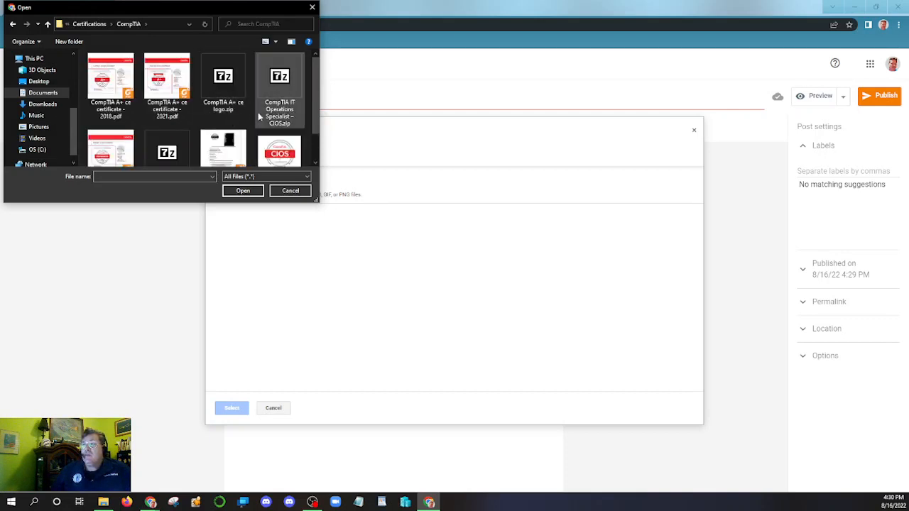
{"action": "scroll", "coordinate": [236, 119], "scroll_direction": "down", "scroll_amount": 1}
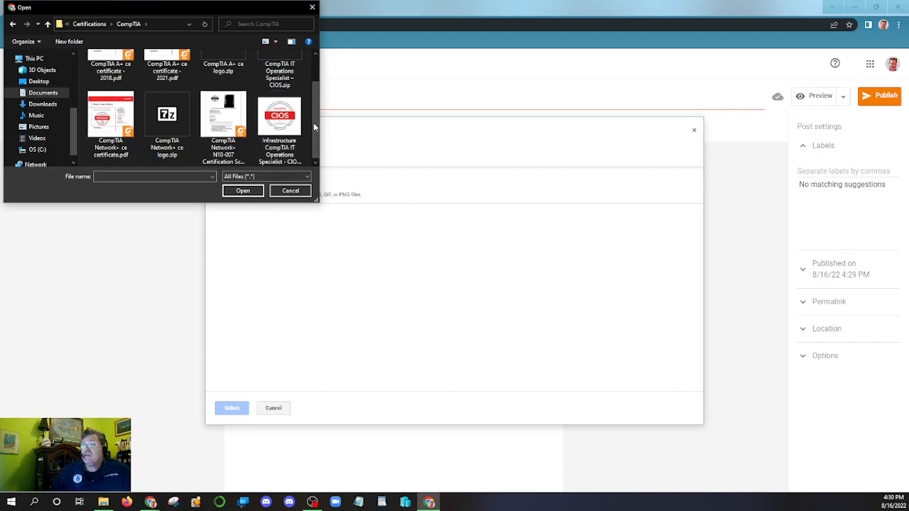
{"action": "left_click_drag", "start_coordinate": [314, 120], "coordinate": [316, 91]}
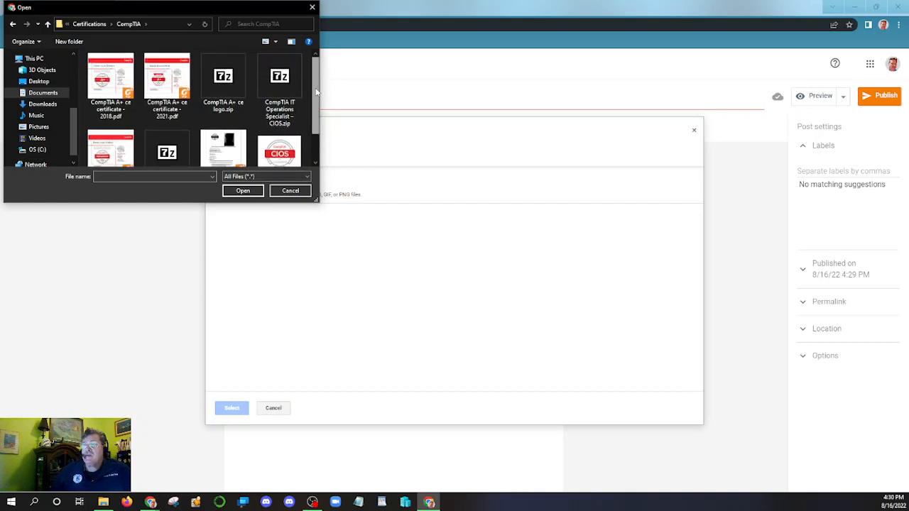
{"action": "scroll", "coordinate": [143, 130], "scroll_direction": "down", "scroll_amount": 1}
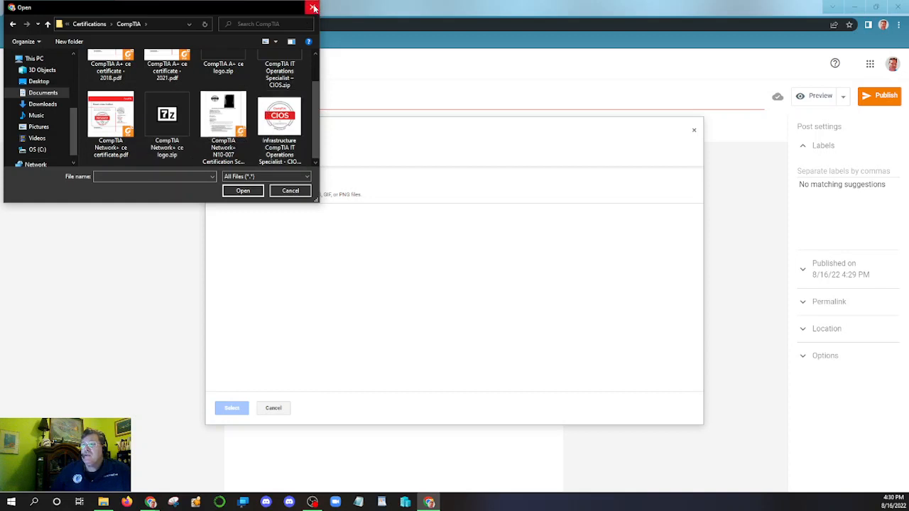
{"action": "scroll", "coordinate": [169, 124], "scroll_direction": "up", "scroll_amount": 1}
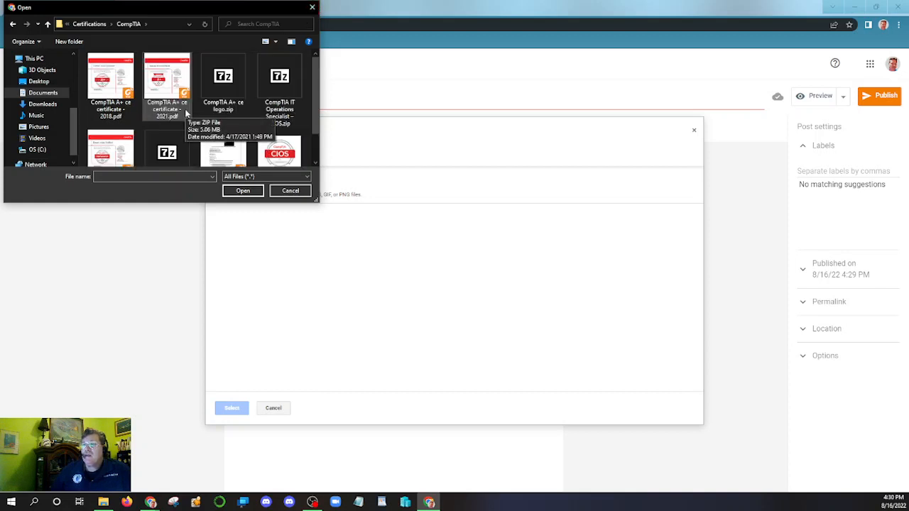
{"action": "left_click", "coordinate": [313, 8]}
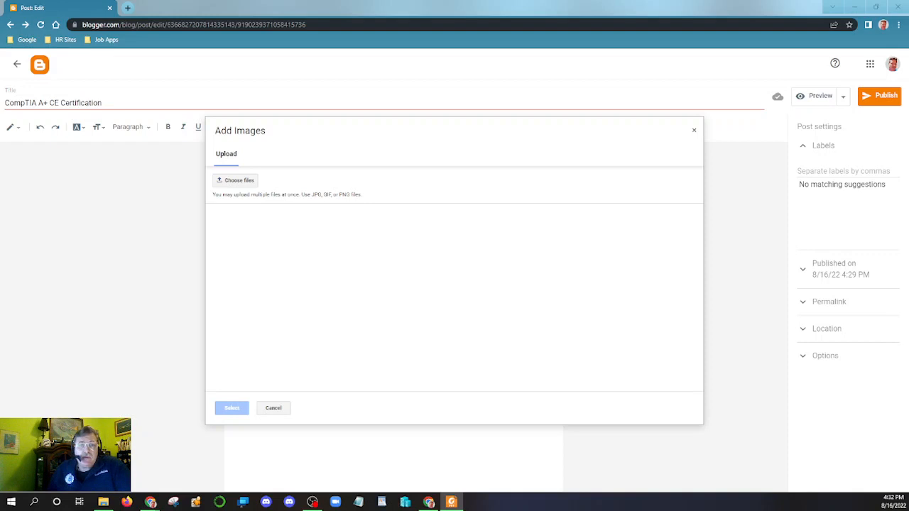
{"action": "key", "text": "alt+F4"}
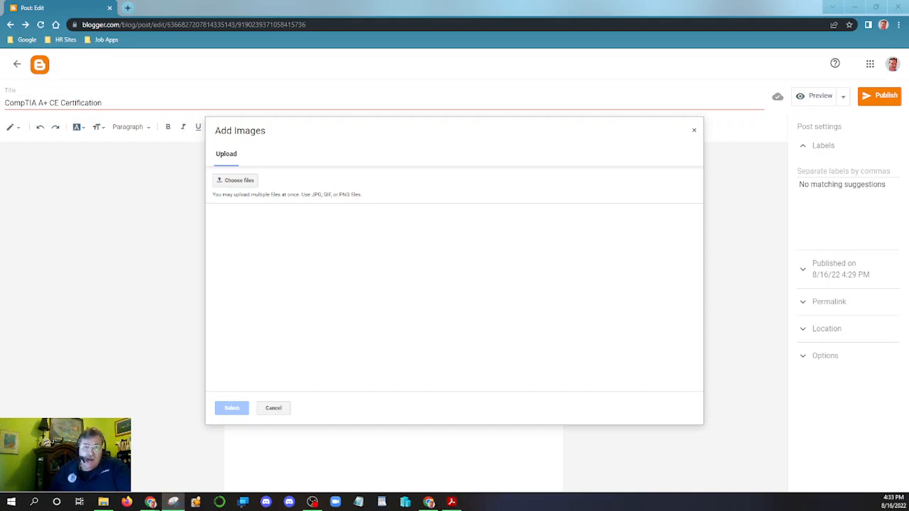
{"action": "key", "text": "alt+n"}
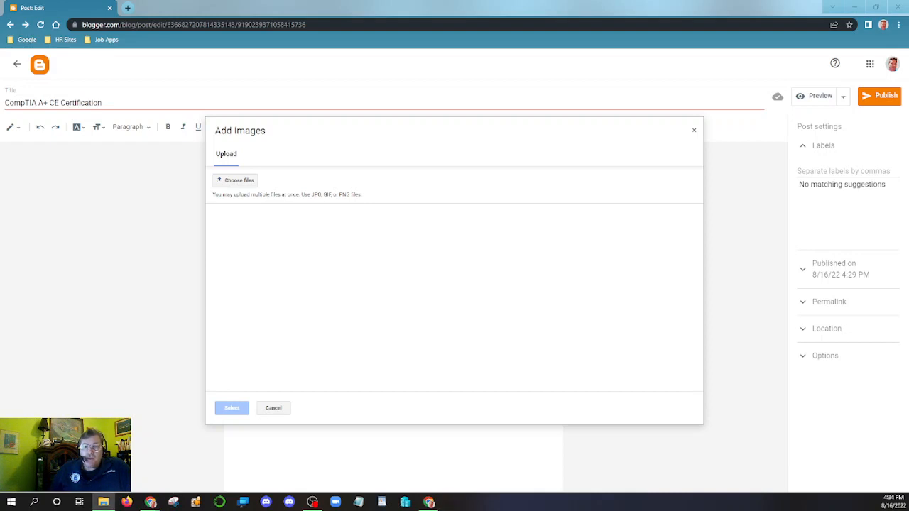
- Upload A+ 2021.JPG from Documents > Certifications > CompTIA
{"action": "left_click", "coordinate": [247, 180]}
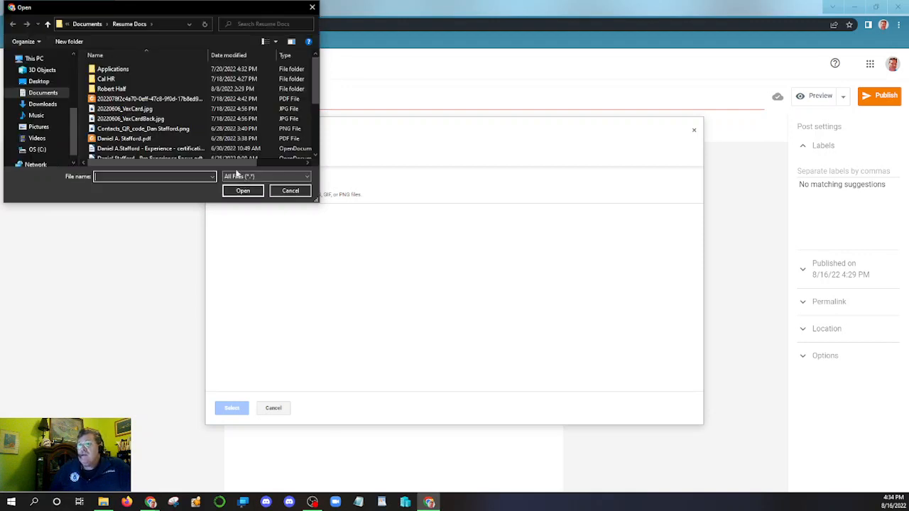
{"action": "left_click", "coordinate": [91, 26]}
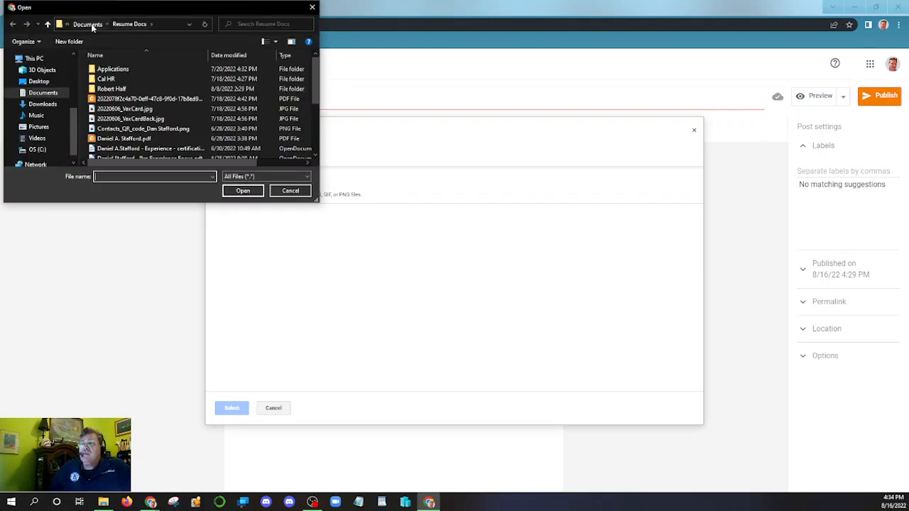
{"action": "scroll", "coordinate": [139, 105], "scroll_direction": "down", "scroll_amount": 5}
{"action": "scroll", "coordinate": [136, 104], "scroll_direction": "up", "scroll_amount": 10}
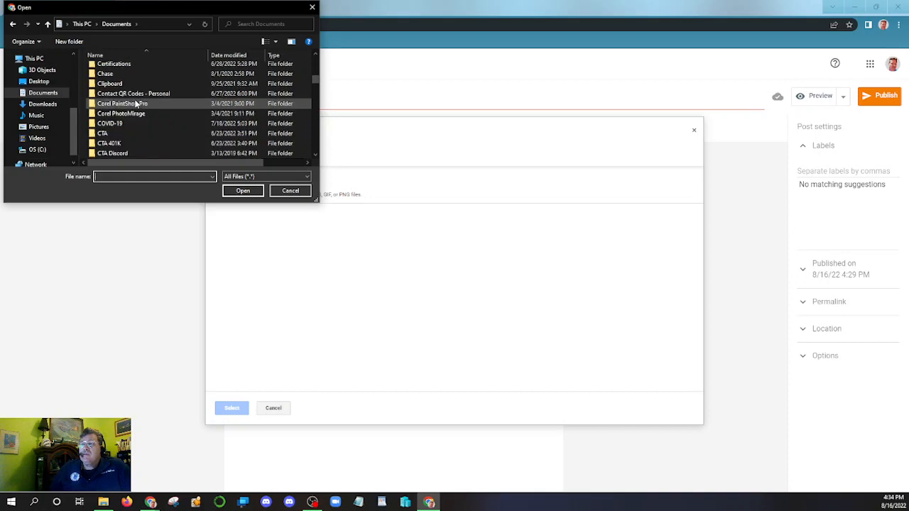
{"action": "double_click", "coordinate": [144, 63]}
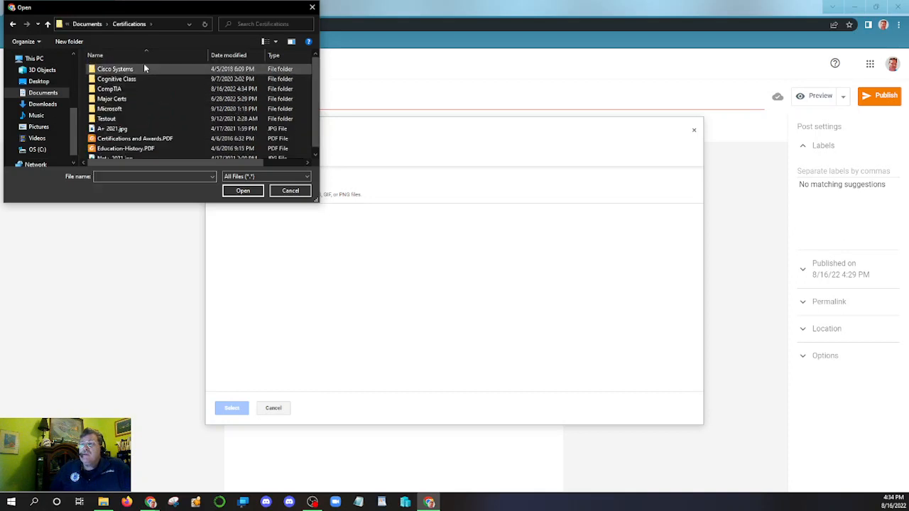
{"action": "double_click", "coordinate": [156, 92]}
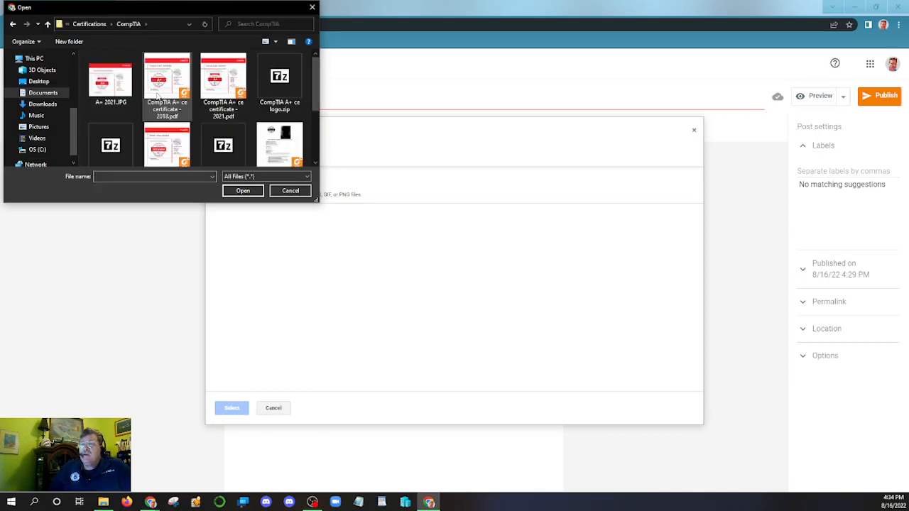
{"action": "left_click", "coordinate": [110, 89]}
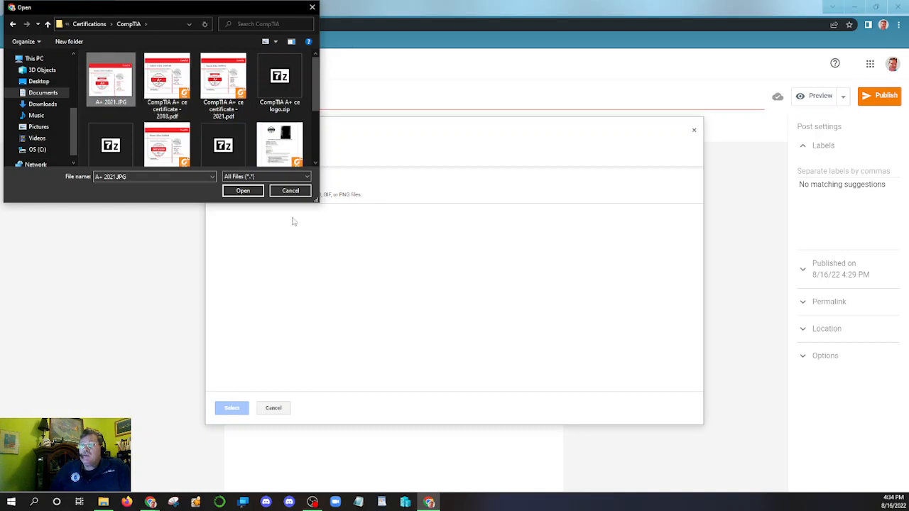
{"action": "left_click", "coordinate": [242, 192]}
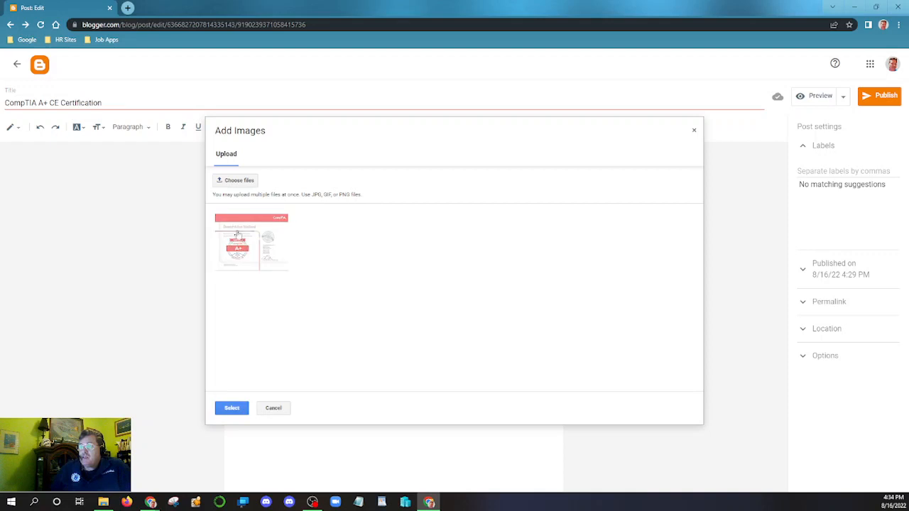
- Insert the uploaded certificate into the post and resize it to Extra large
{"action": "left_click", "coordinate": [233, 409]}
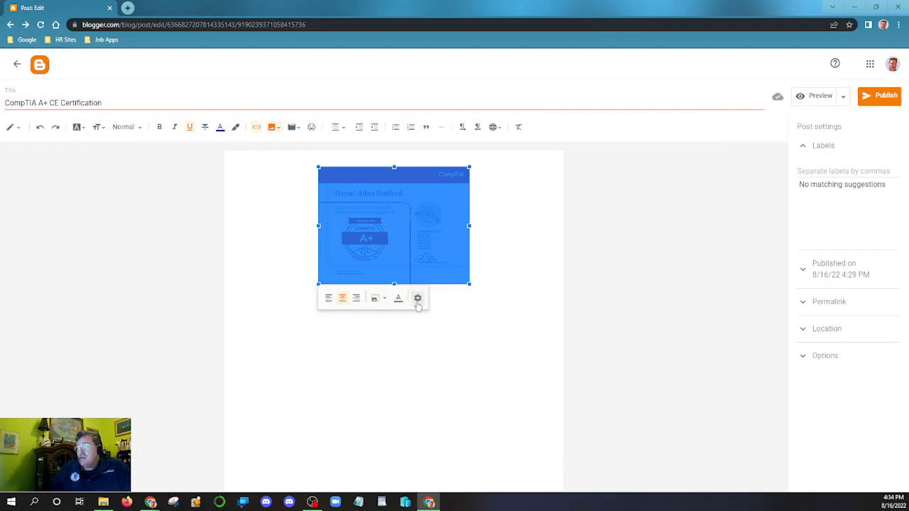
{"action": "left_click", "coordinate": [377, 299]}
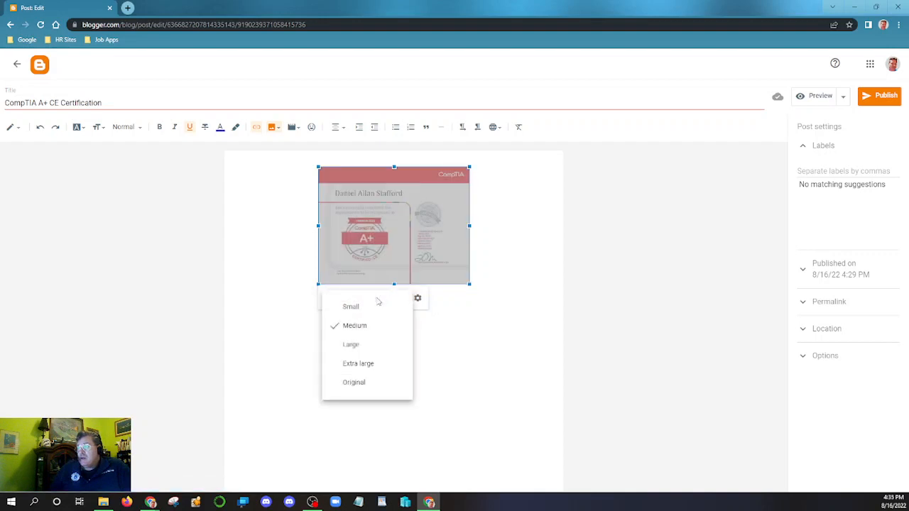
{"action": "left_click", "coordinate": [351, 364]}
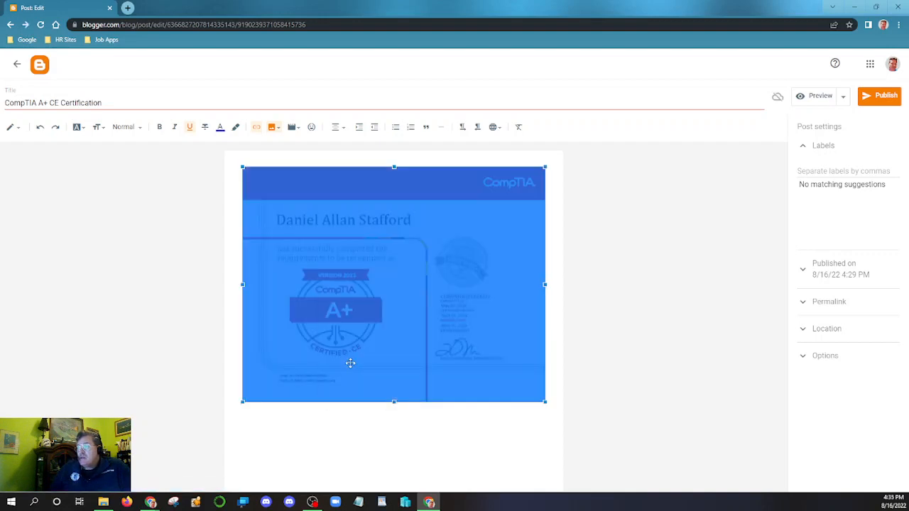
{"action": "left_click", "coordinate": [412, 418]}
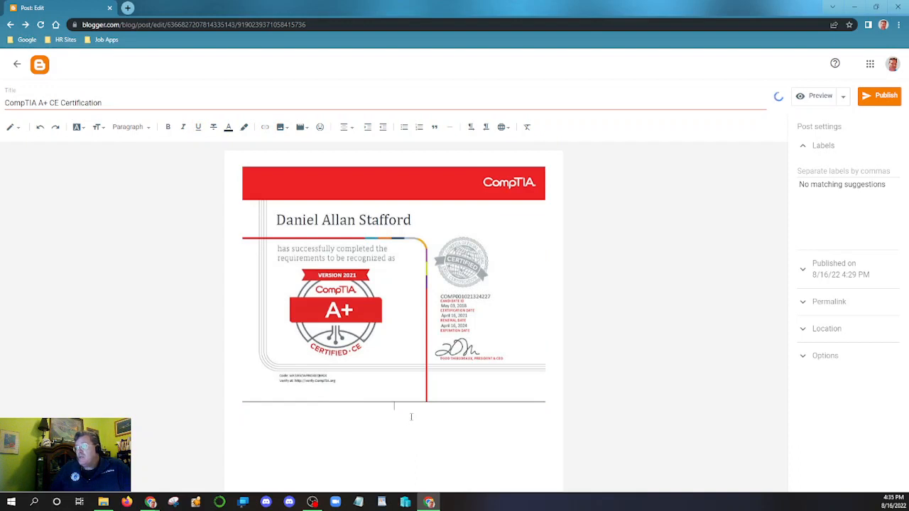
- Label the post 'A+ CE Certification' and publish it, confirming the prompt
{"action": "left_click", "coordinate": [831, 171]}
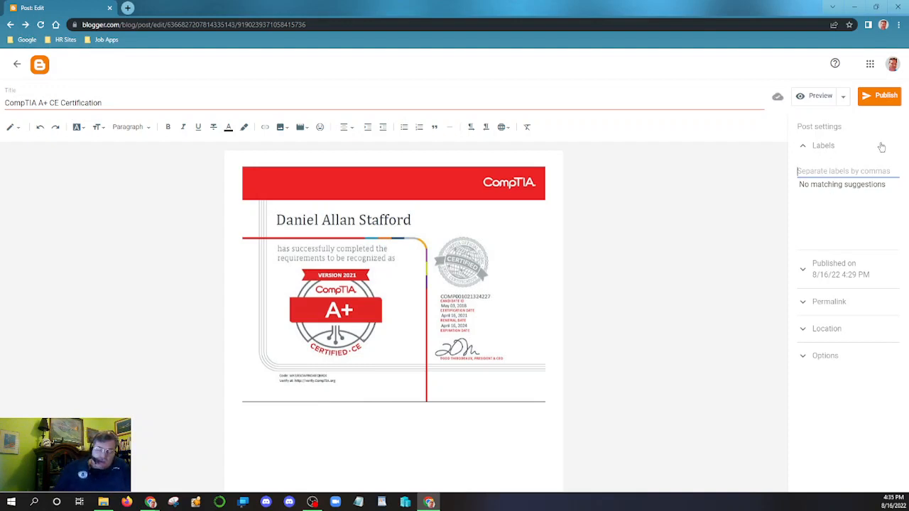
{"action": "type", "text": "A+"}
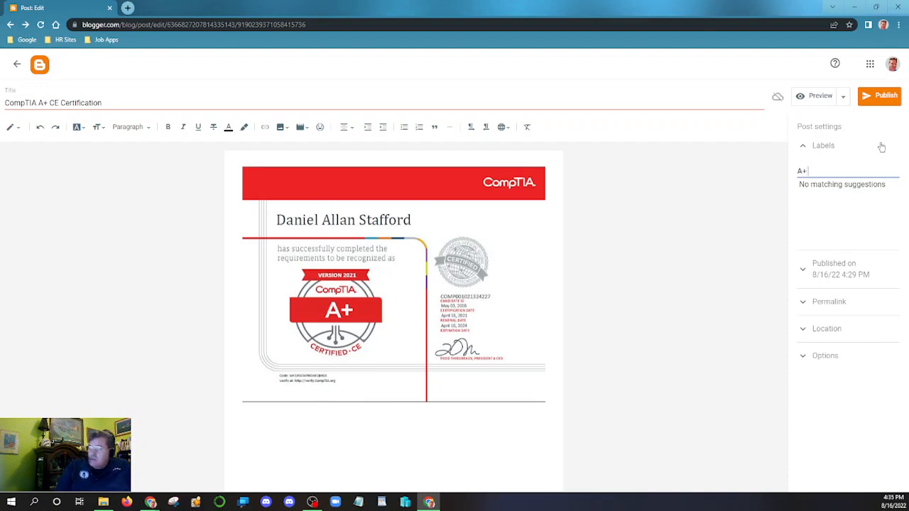
{"action": "type", "text": " CE C"}
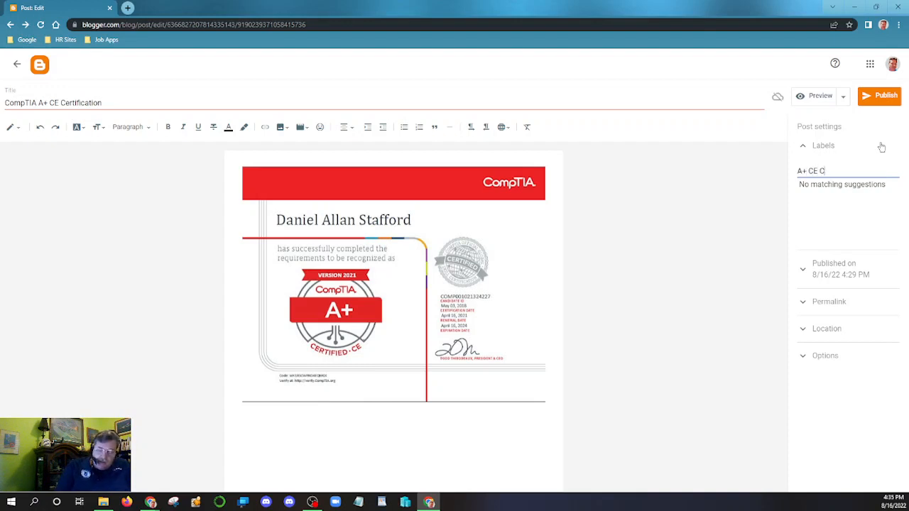
{"action": "type", "text": "ertific"}
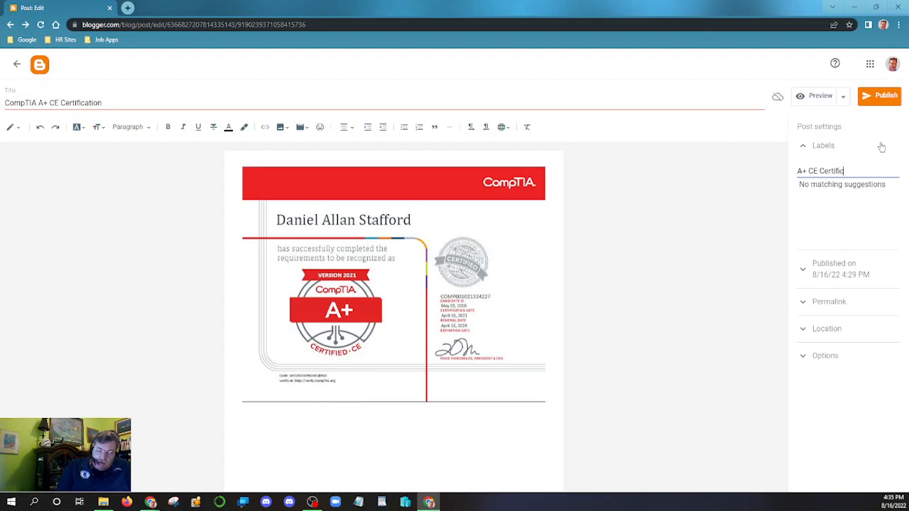
{"action": "type", "text": "ation"}
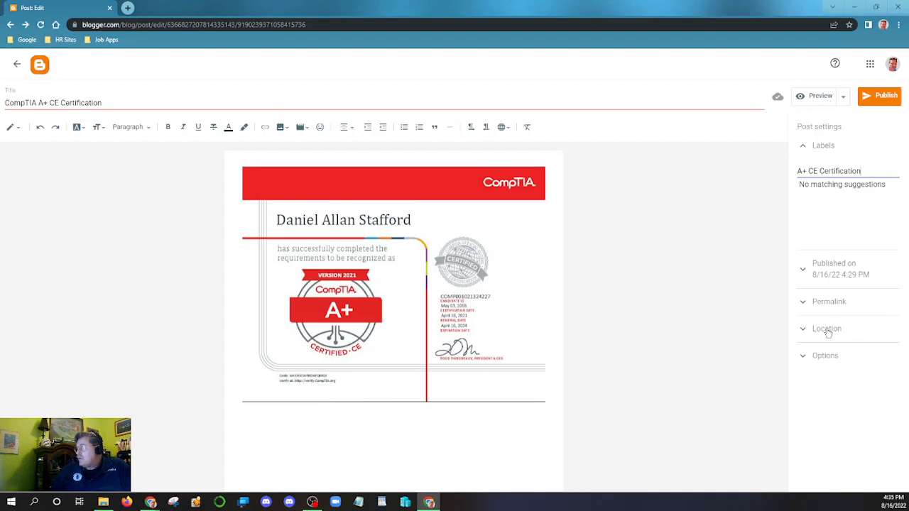
{"action": "left_click", "coordinate": [827, 329]}
{"action": "left_click", "coordinate": [822, 272]}
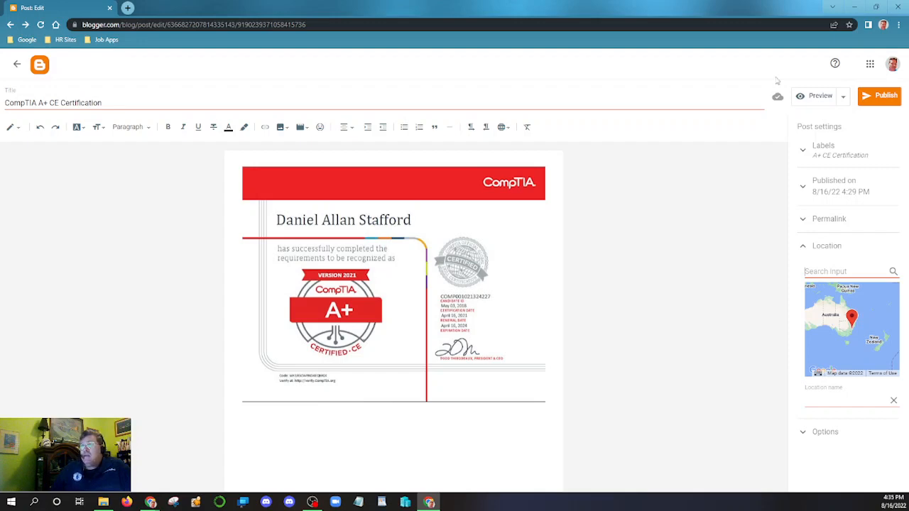
{"action": "left_click", "coordinate": [884, 99]}
{"action": "left_click", "coordinate": [500, 295]}
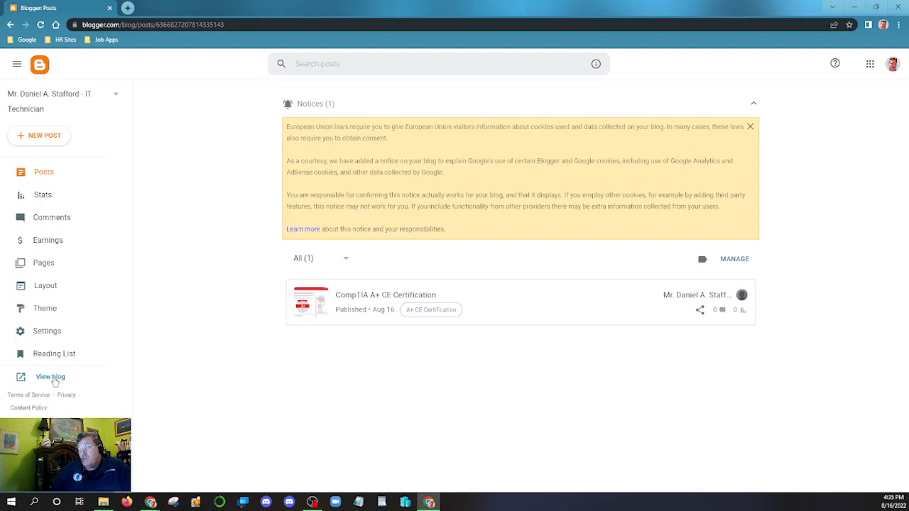
- Open the live blog in a new tab and find the published certificate post
{"action": "left_click", "coordinate": [54, 378]}
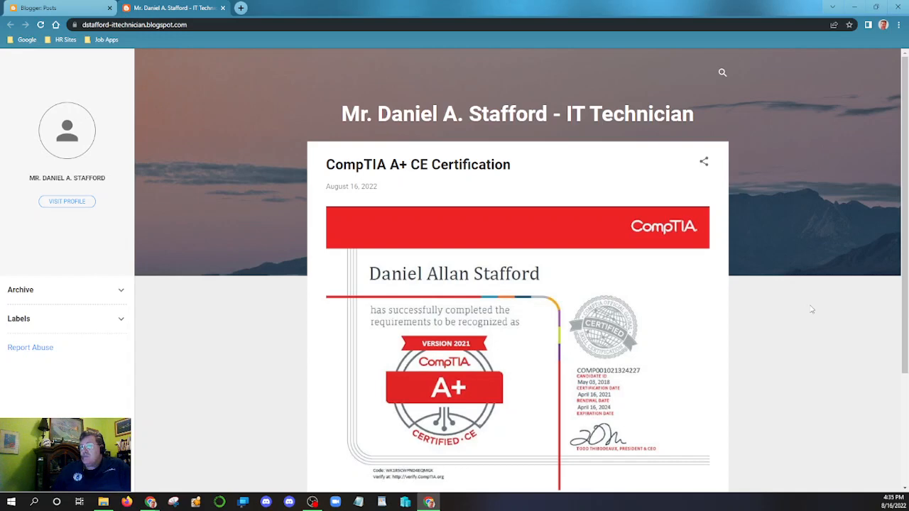
{"action": "scroll", "coordinate": [811, 309], "scroll_direction": "down", "scroll_amount": 2}
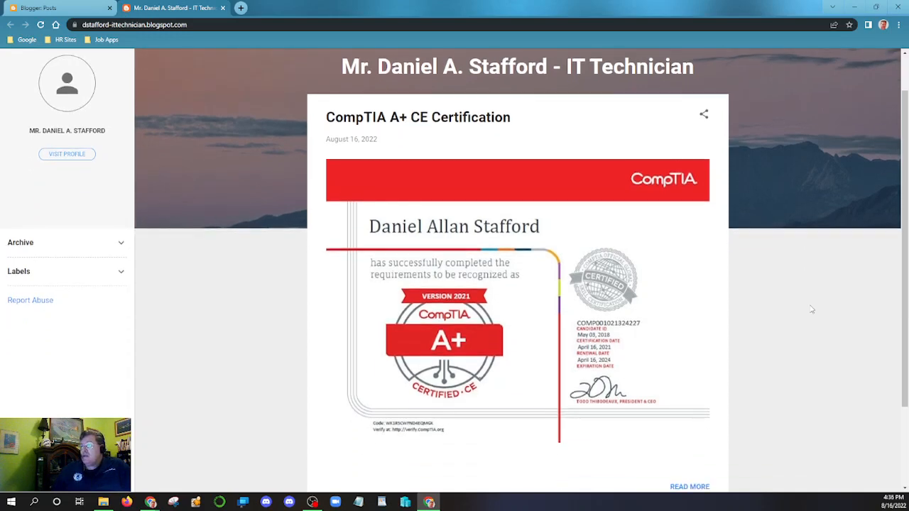
{"action": "scroll", "coordinate": [811, 310], "scroll_direction": "up", "scroll_amount": 1}
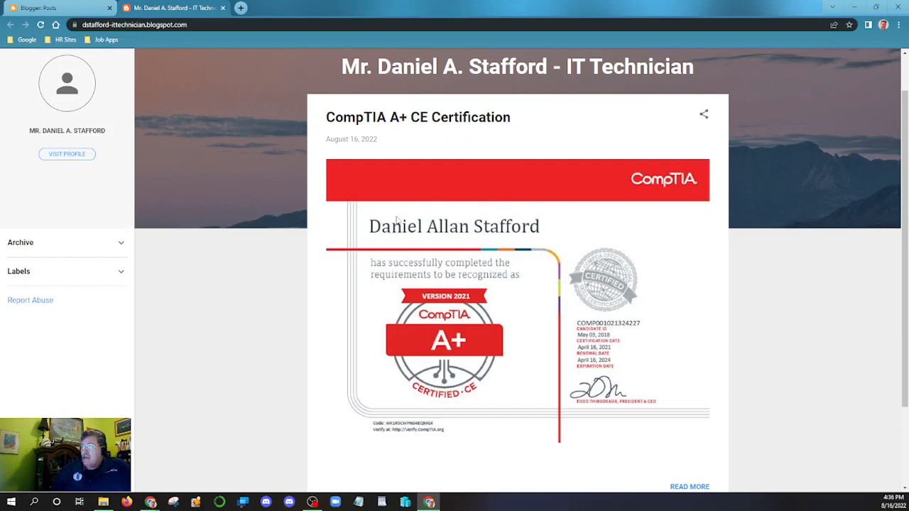
- Copy the certificate image's address from its right-click menu
{"action": "right_click", "coordinate": [522, 294]}
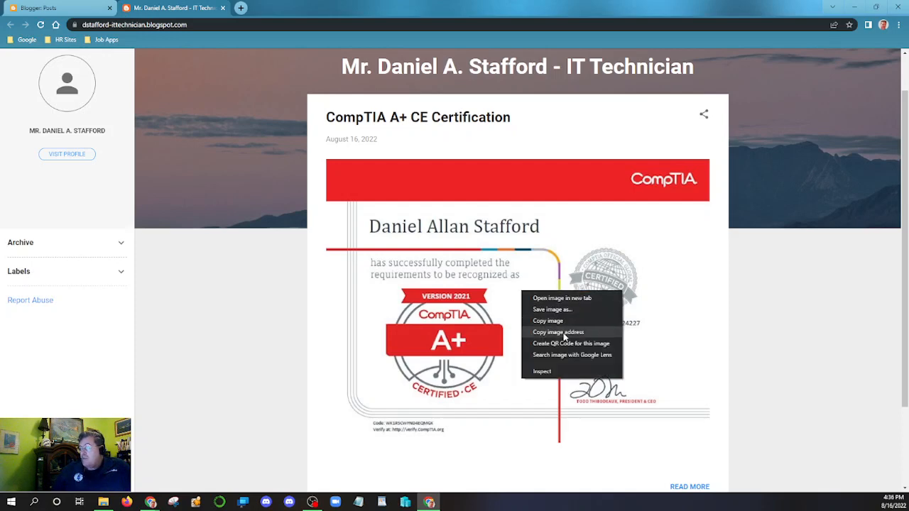
{"action": "left_click", "coordinate": [510, 274]}
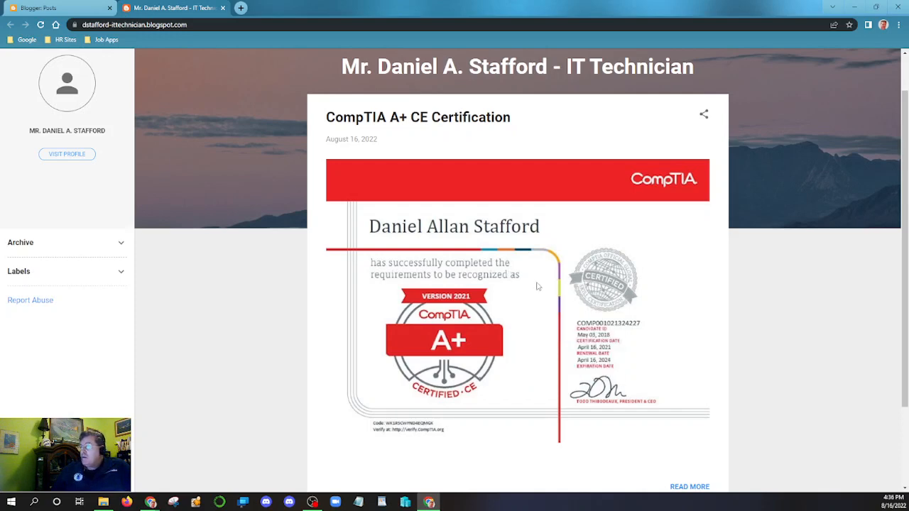
{"action": "right_click", "coordinate": [538, 284]}
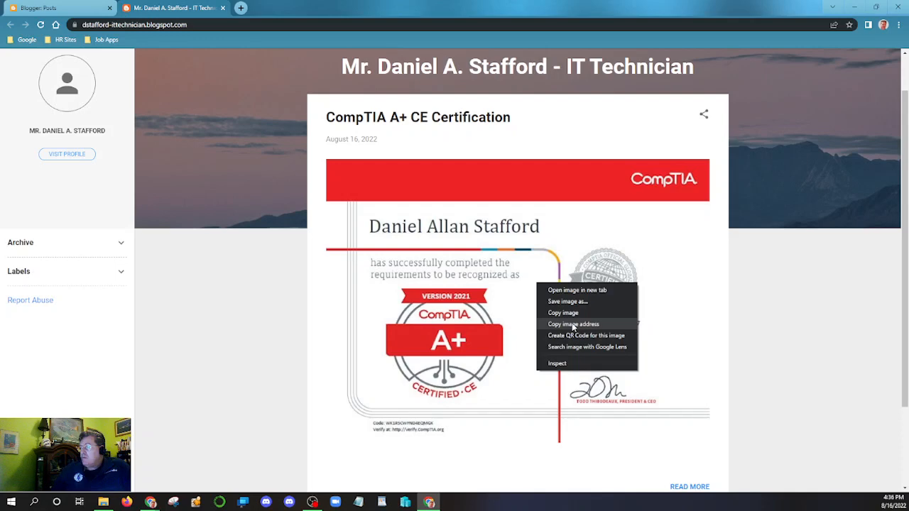
{"action": "left_click", "coordinate": [574, 324]}
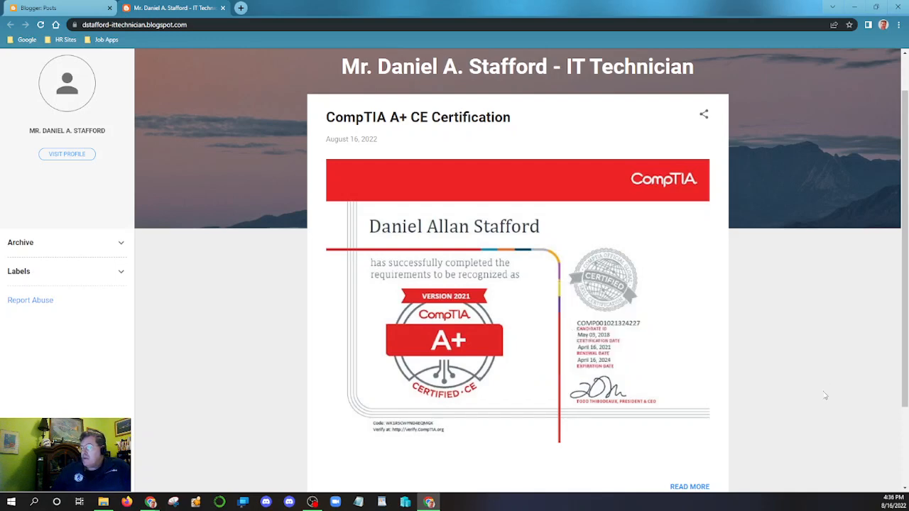